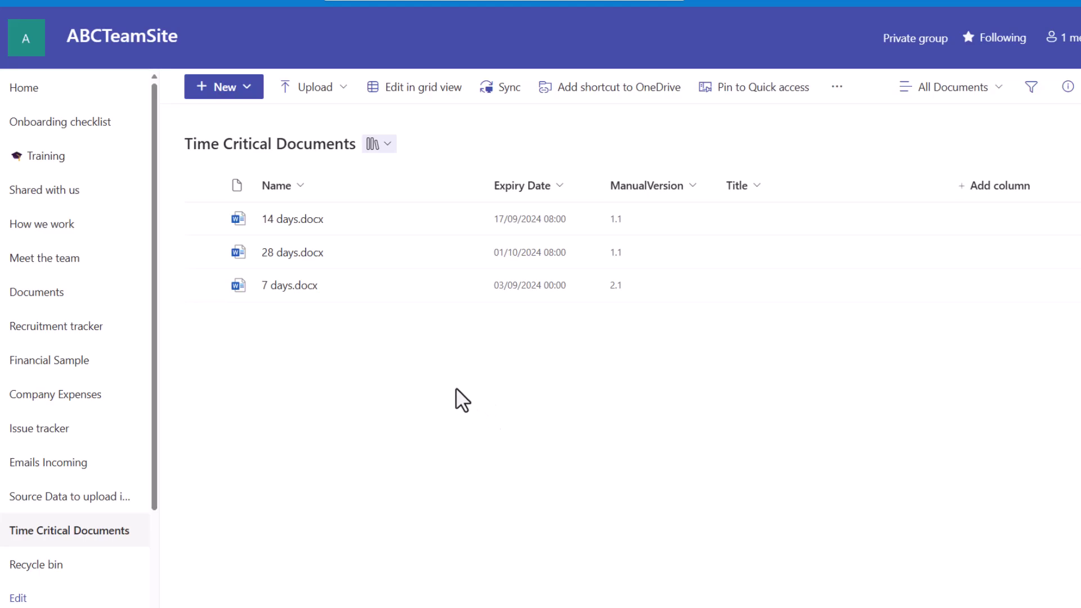
# Step: Open 14 days.docx from the Time Critical Documents library in the Word desktop app
pyautogui.moveTo(307, 223)
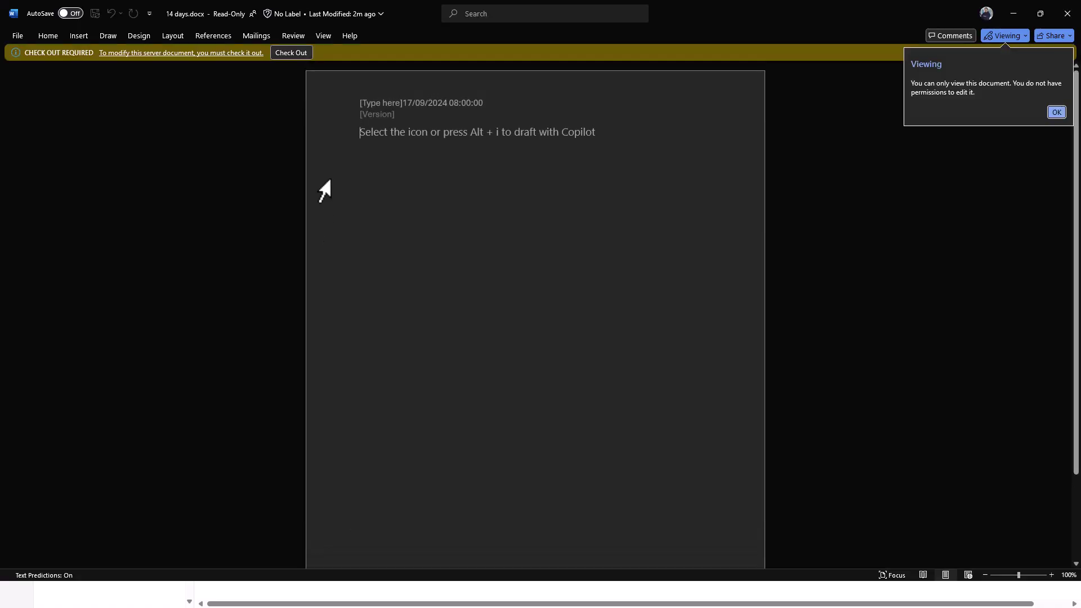
# Step: Check out 14 days.docx for editing and inspect the header's 17/09/2024 Expiry Date field
pyautogui.click(302, 54)
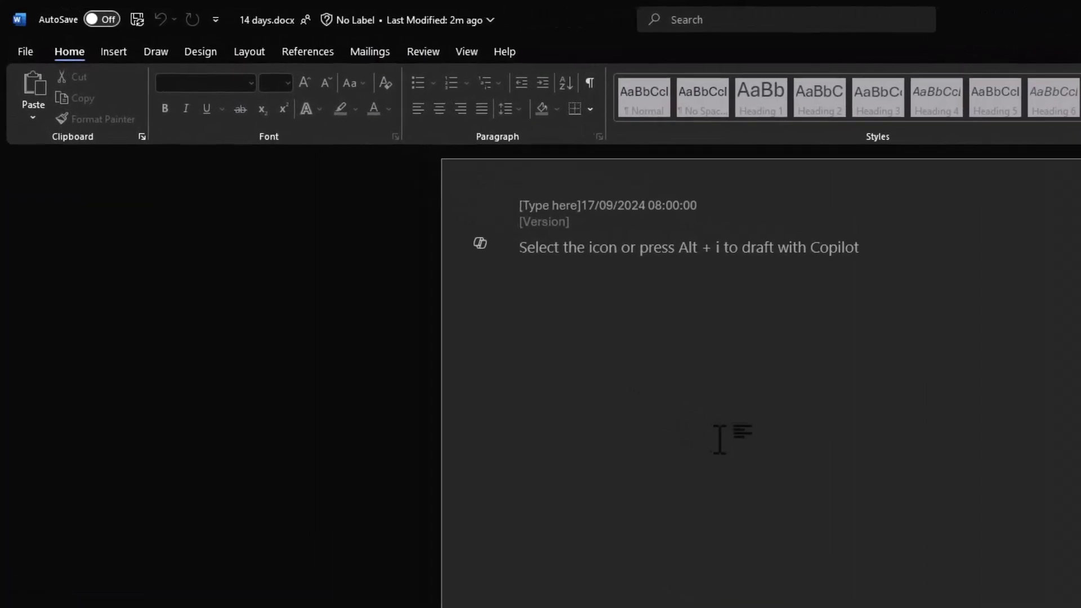
pyautogui.doubleClick(741, 217)
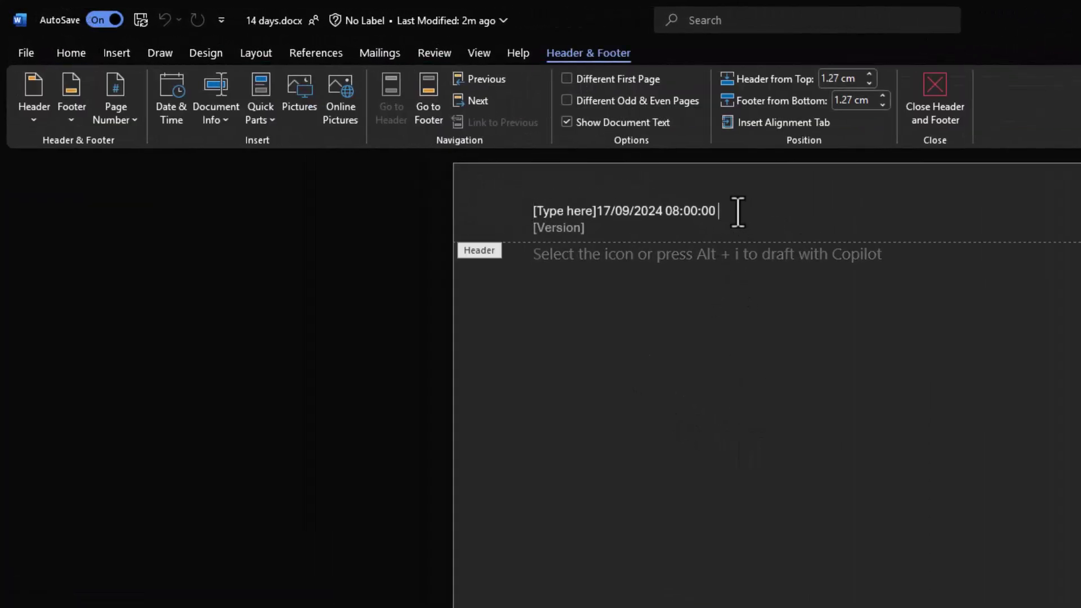
pyautogui.click(665, 217)
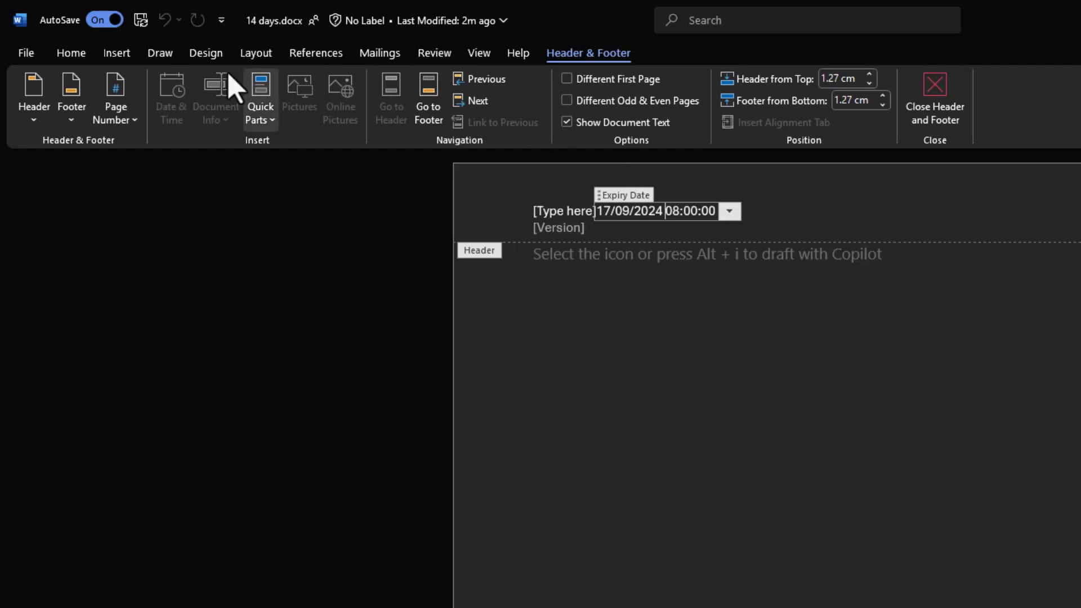
pyautogui.click(114, 54)
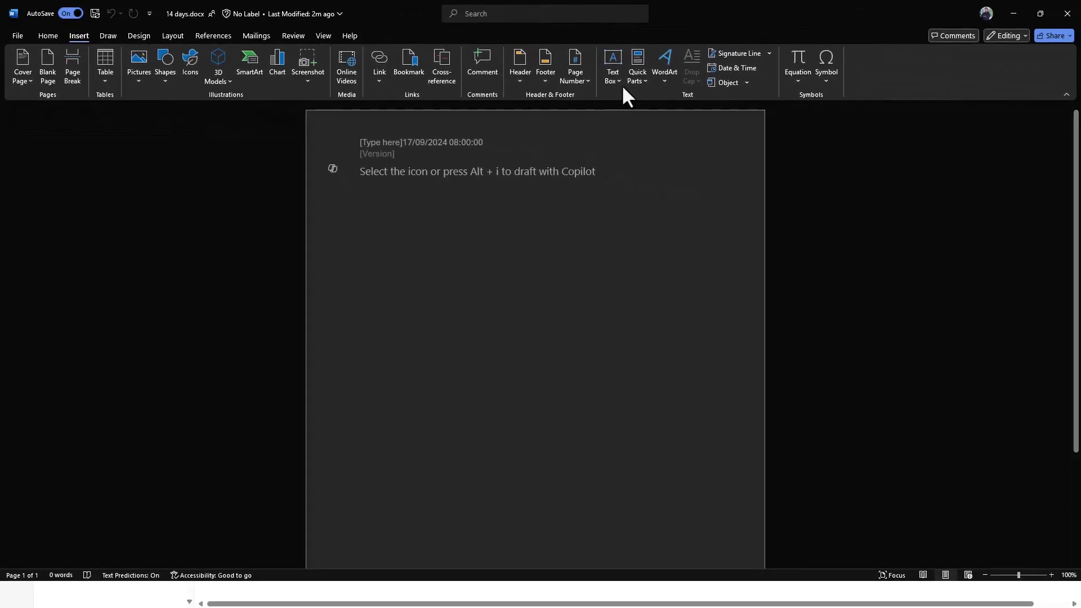
# Step: Insert the Expiry Date document property, set it to 17 September 2024, then delete the temporary body control
pyautogui.click(644, 78)
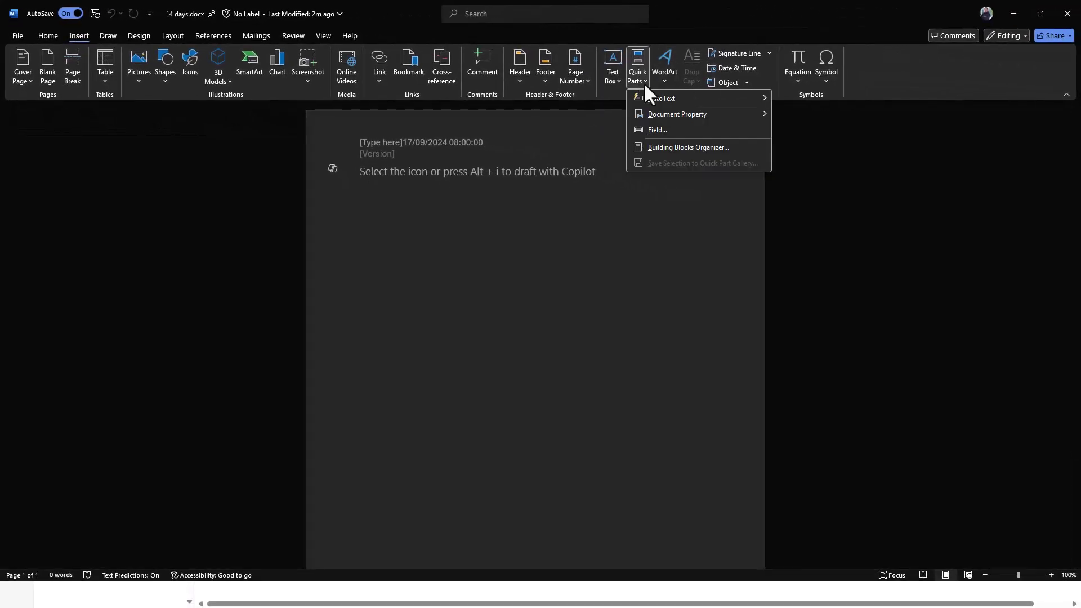
pyautogui.moveTo(653, 116)
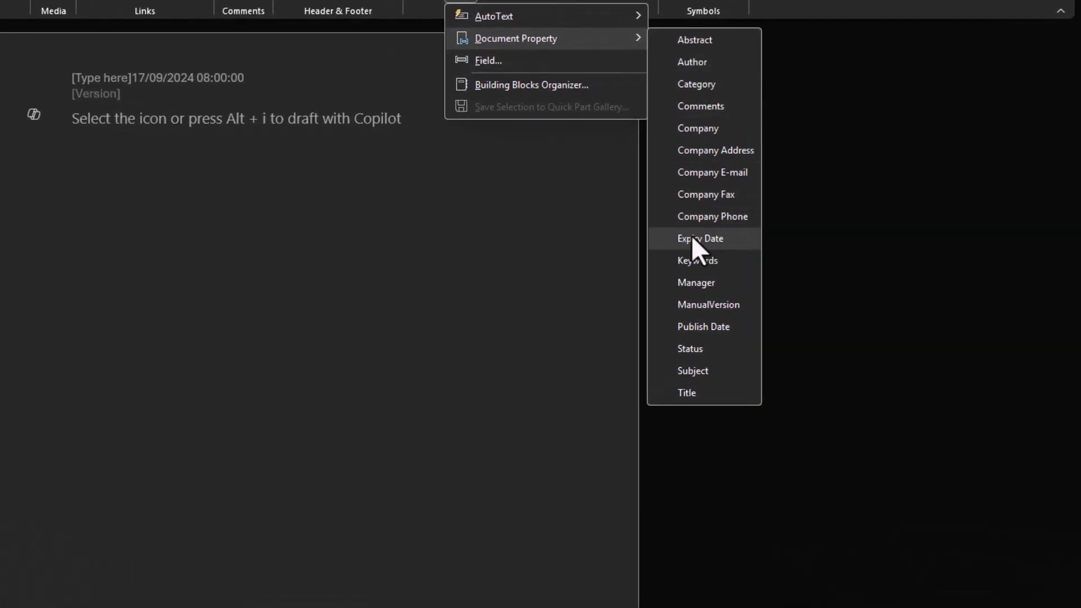
pyautogui.click(692, 237)
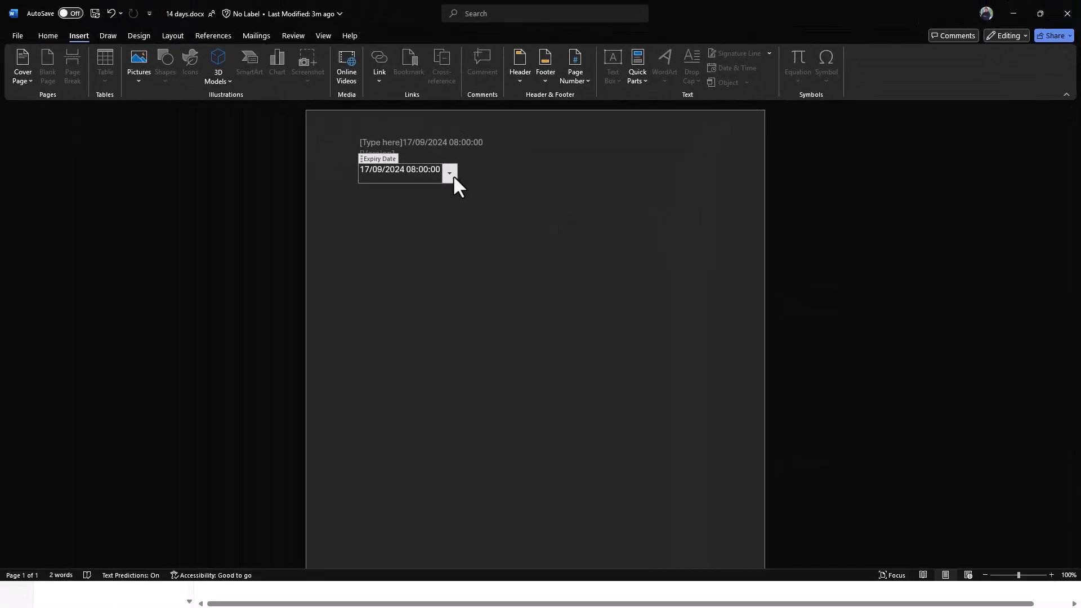
pyautogui.click(454, 175)
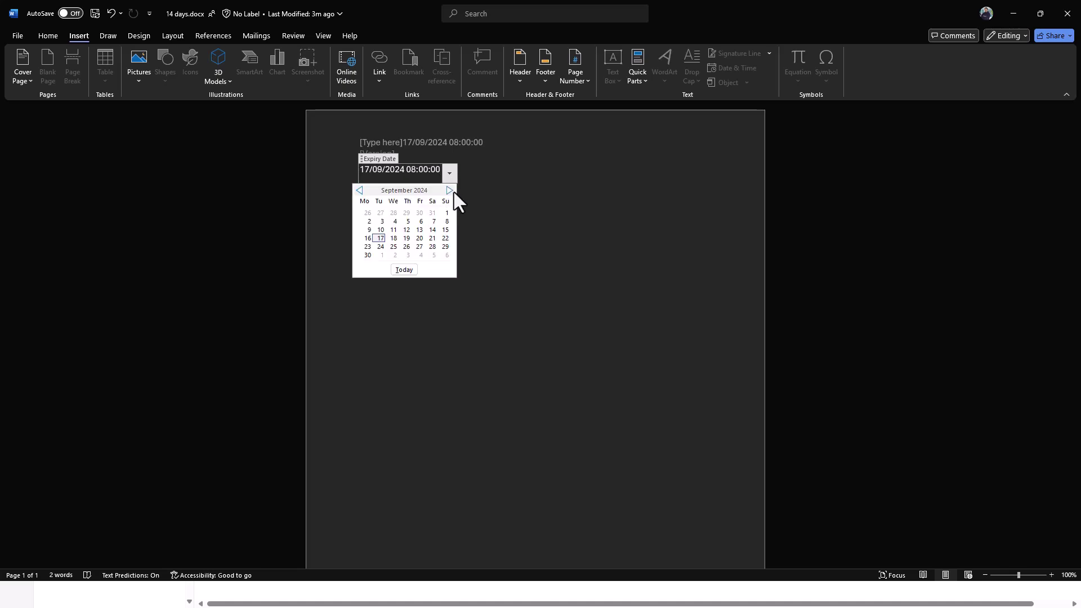
pyautogui.click(378, 239)
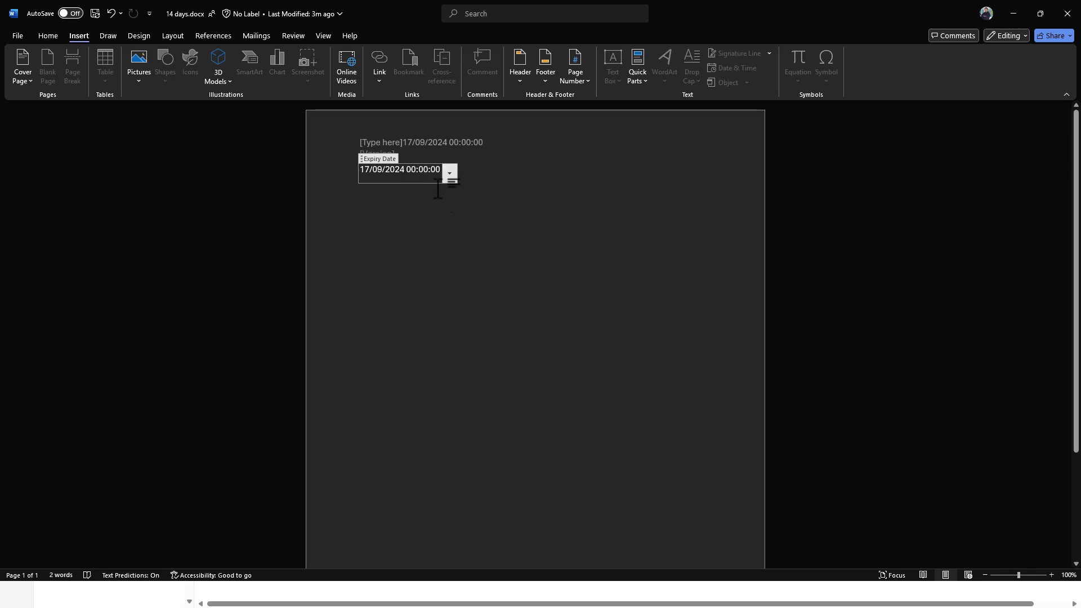
pyautogui.click(470, 174)
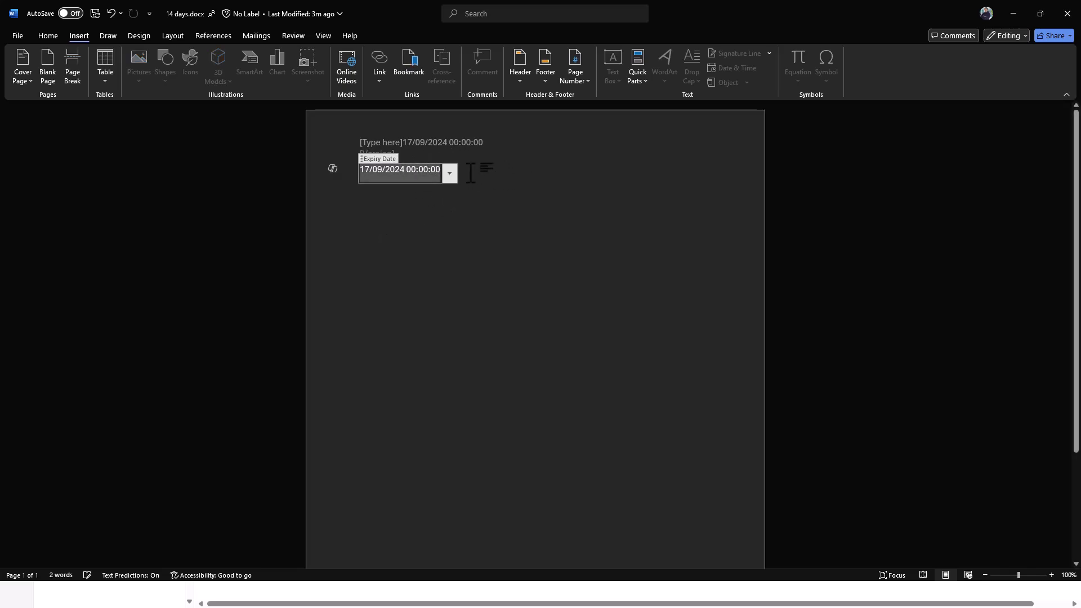
pyautogui.press('Delete')
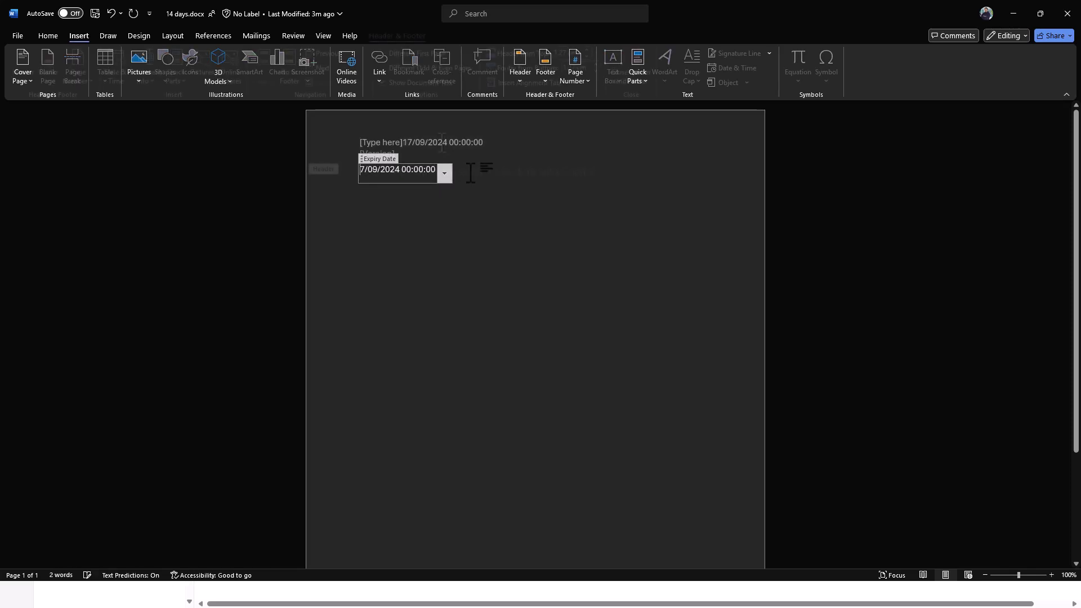
# Step: Close the header's date picker keeping 17/09/2024 00:00:00 and return to the document body
pyautogui.click(492, 142)
pyautogui.click(461, 180)
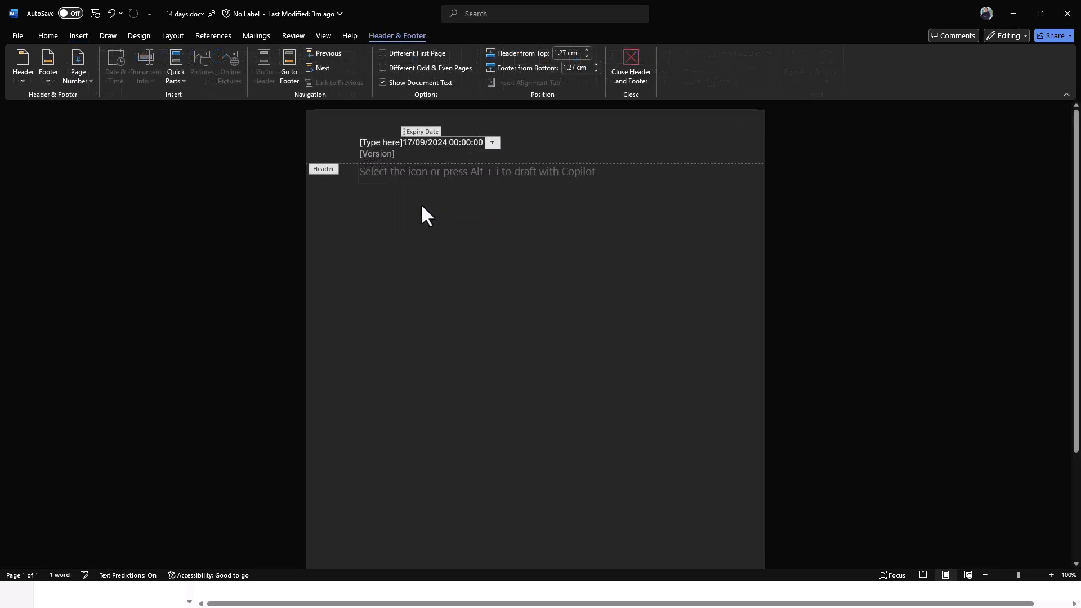
pyautogui.click(557, 143)
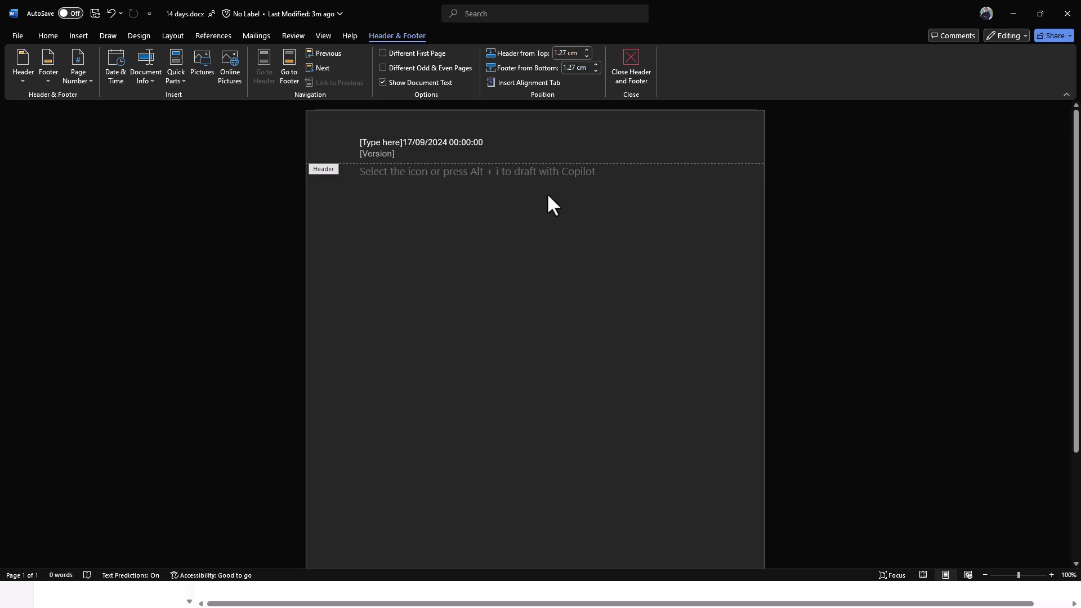
pyautogui.doubleClick(531, 256)
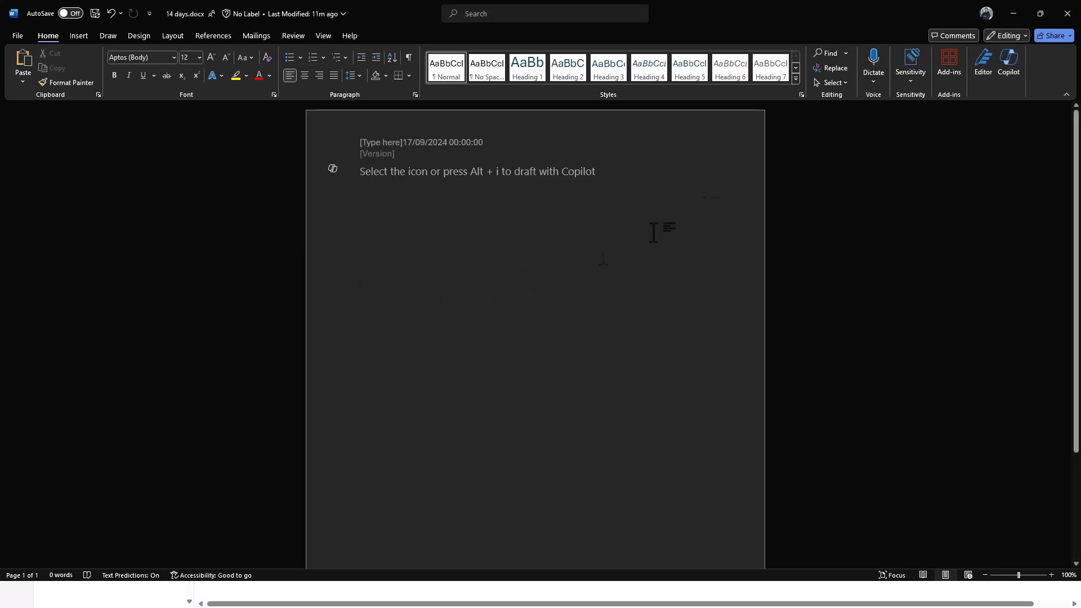
# Step: Save 14 days.docx, check it in as a new minor version, and return to the Power Automate flow
pyautogui.click(1067, 13)
pyautogui.click(515, 308)
pyautogui.click(502, 327)
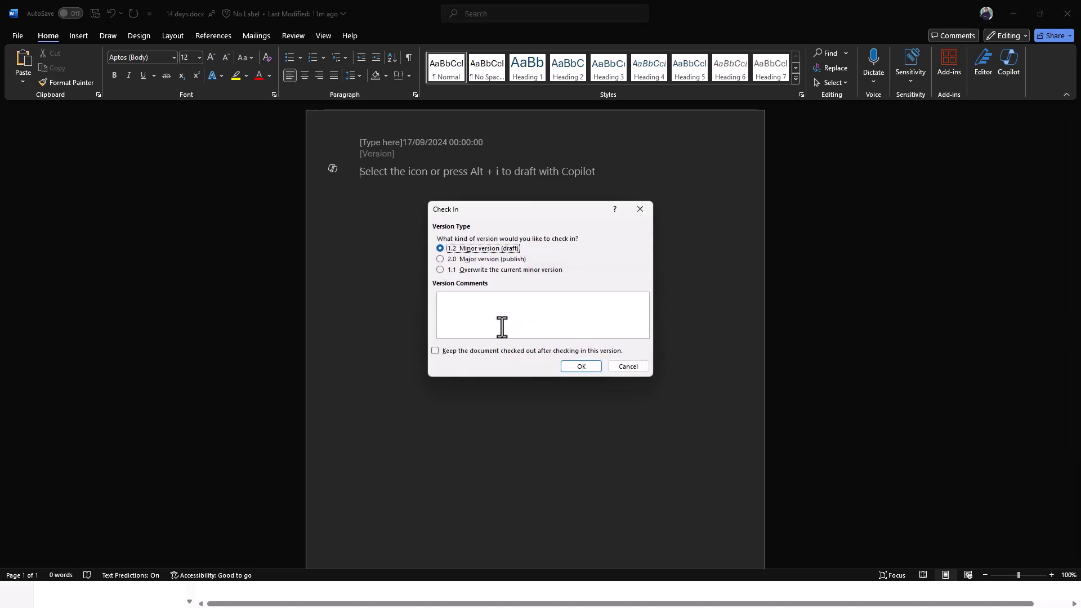
pyautogui.click(590, 367)
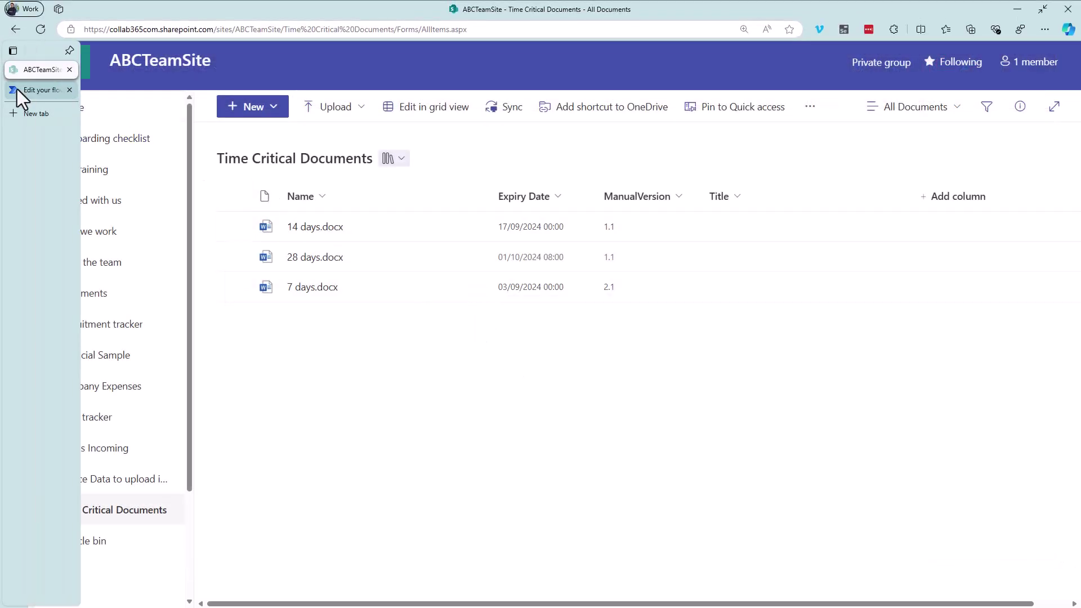
pyautogui.click(13, 89)
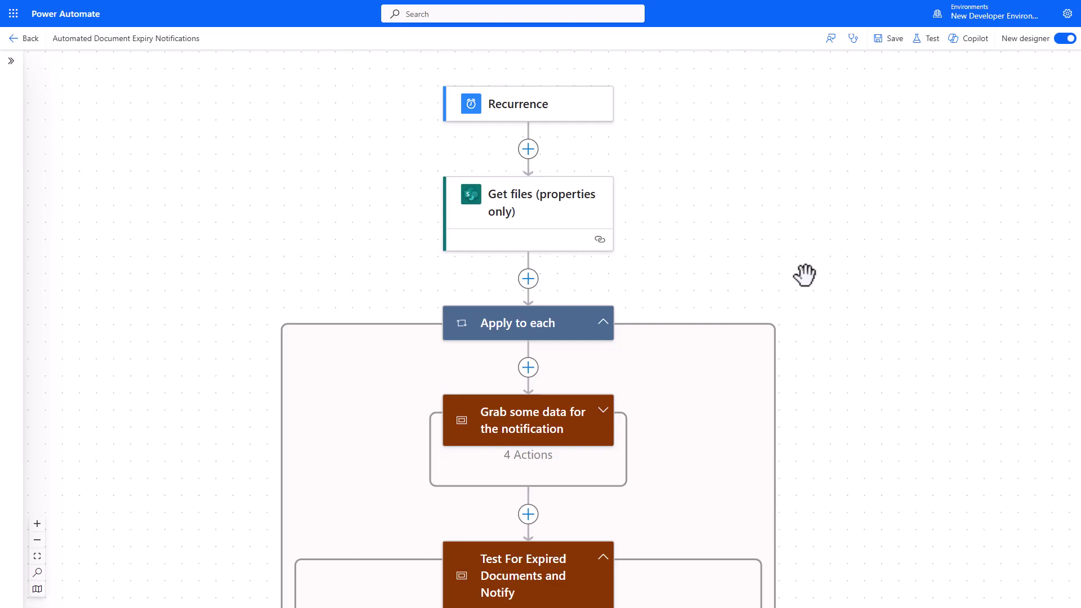
pyautogui.click(570, 119)
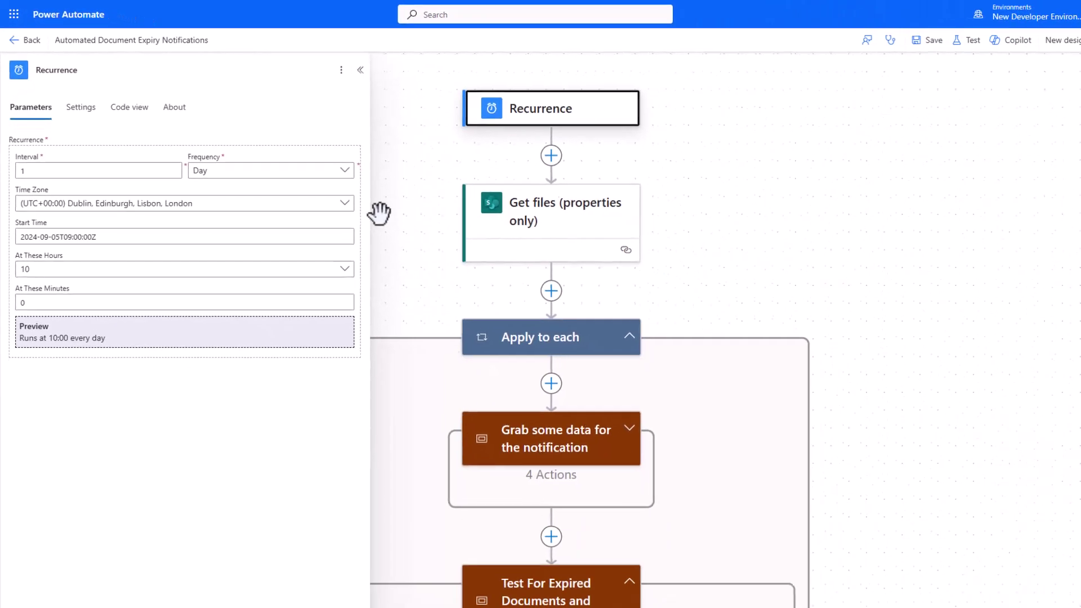
pyautogui.click(379, 213)
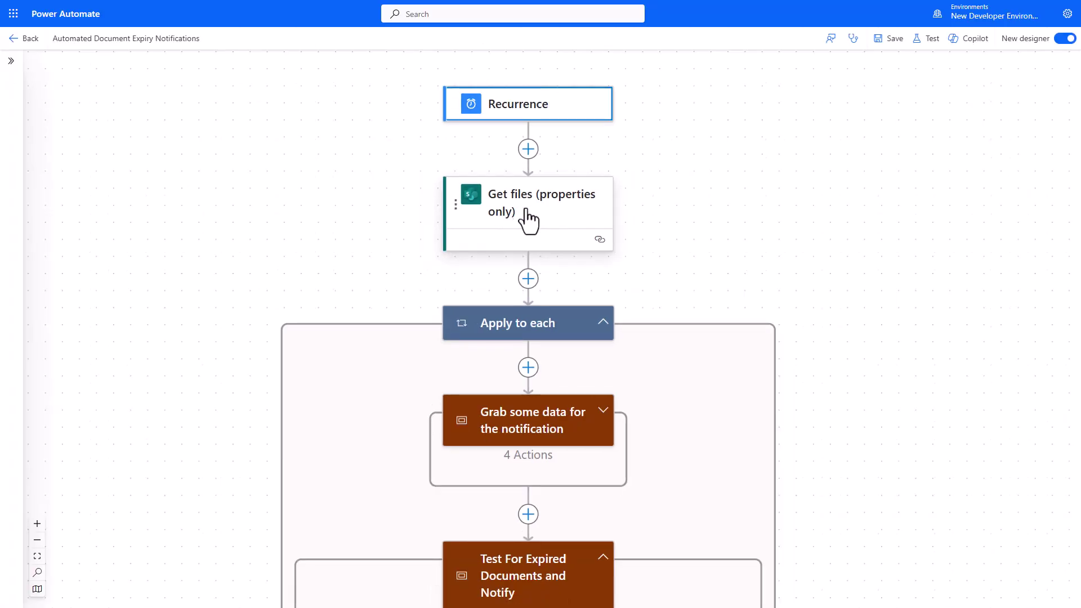
pyautogui.click(586, 218)
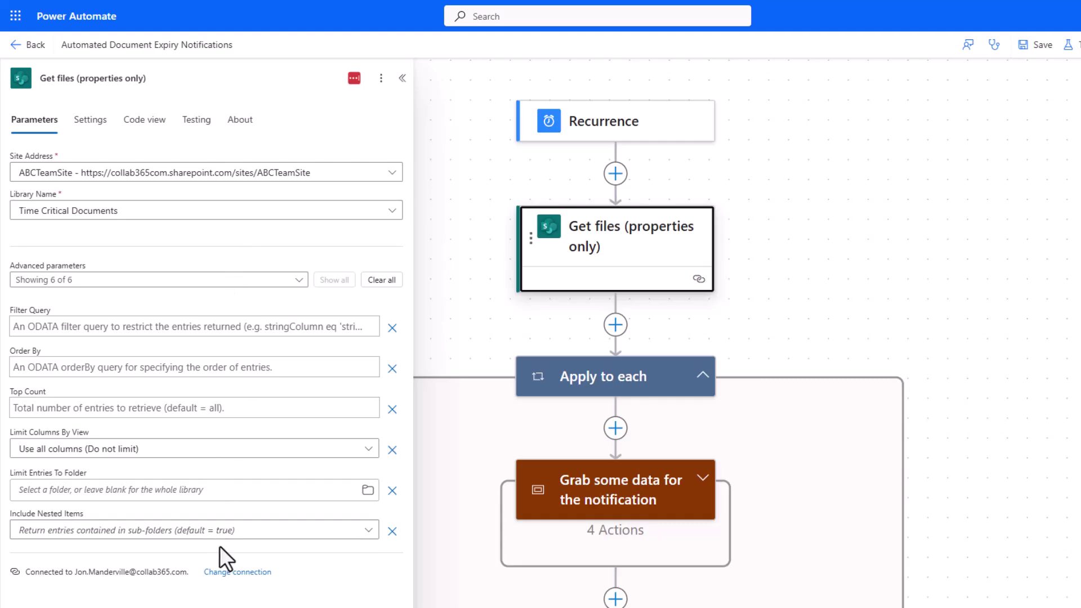
pyautogui.click(466, 252)
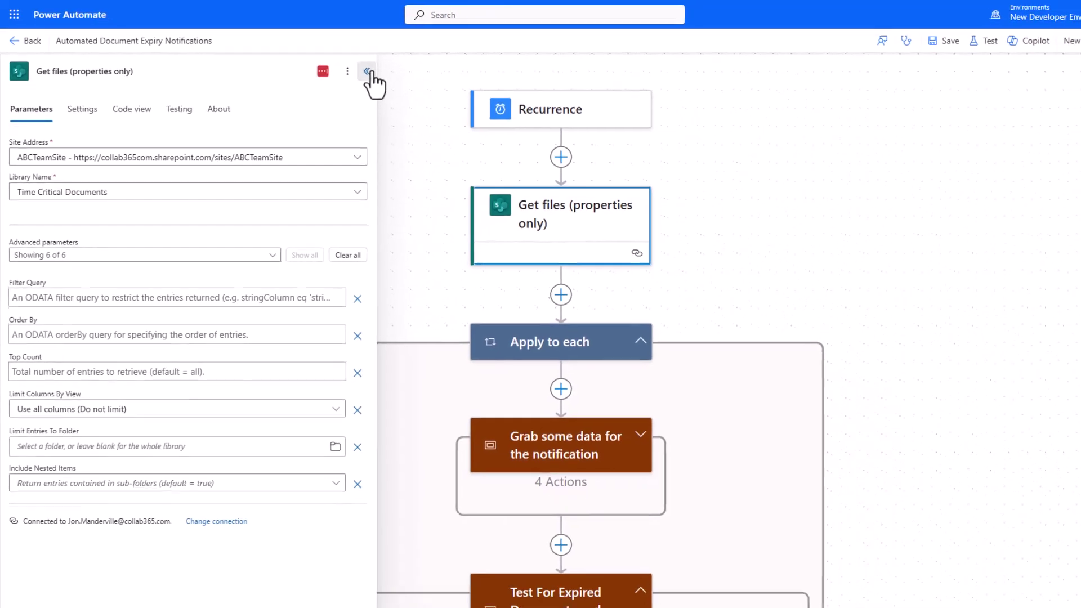
pyautogui.click(367, 70)
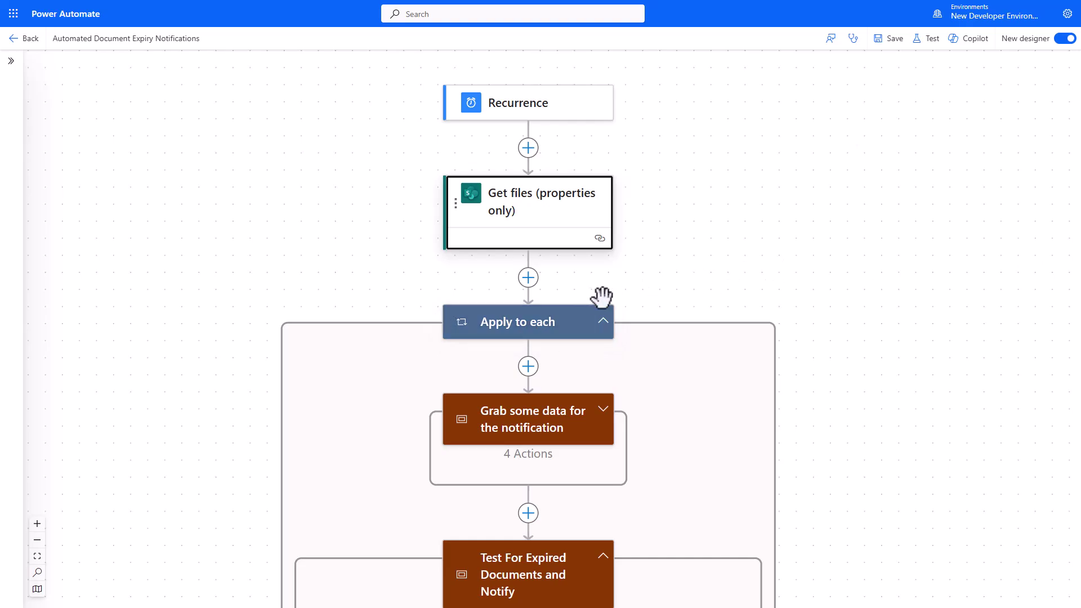
pyautogui.scroll(-3, 601, 295)
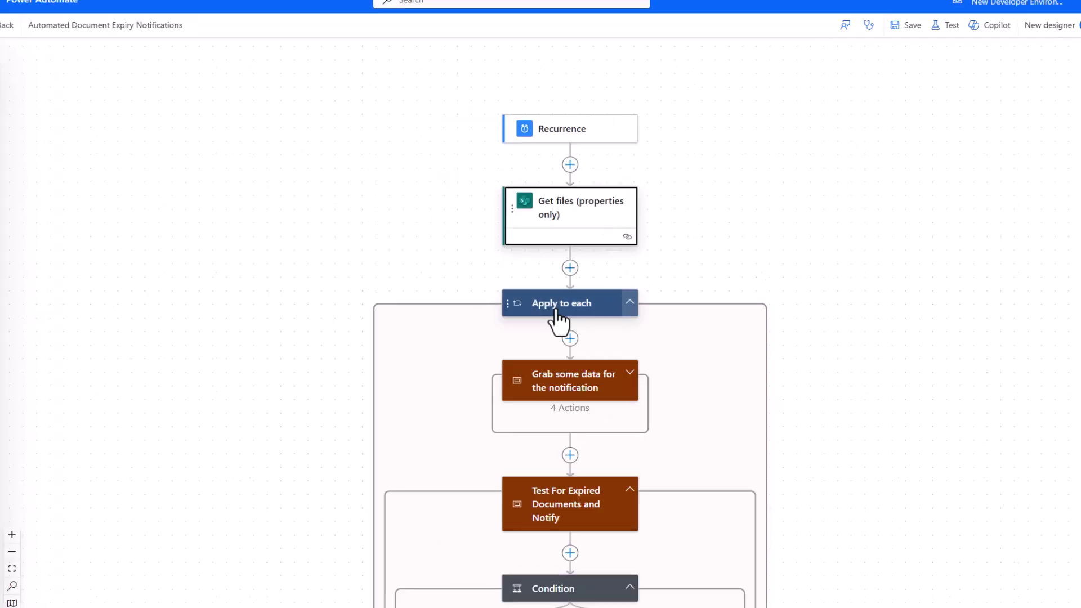
pyautogui.scroll(-3, 844, 338)
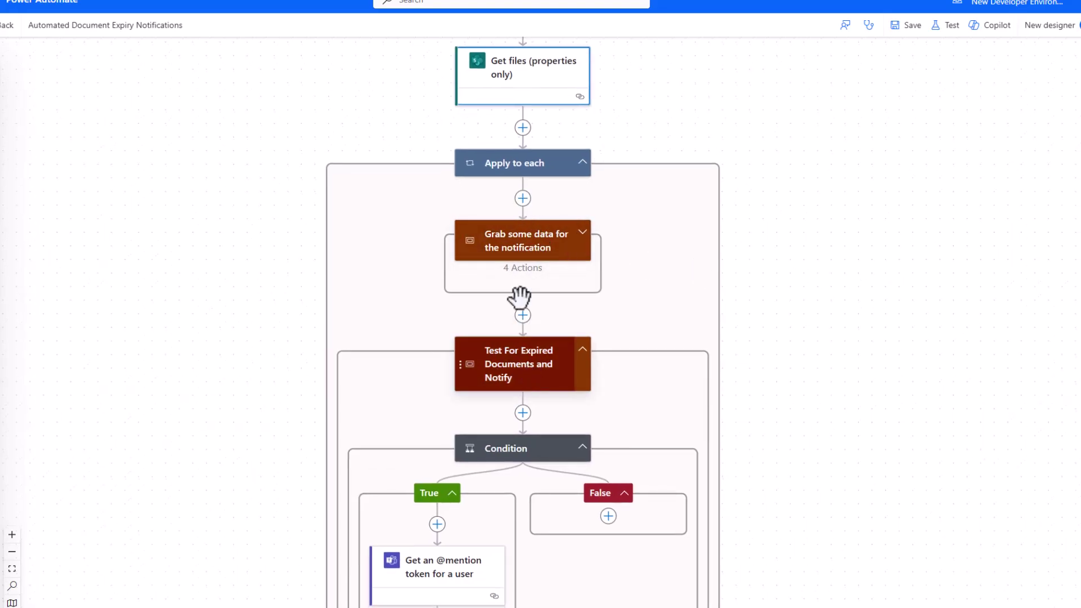
pyautogui.moveTo(773, 200); pyautogui.dragTo(787, 266)
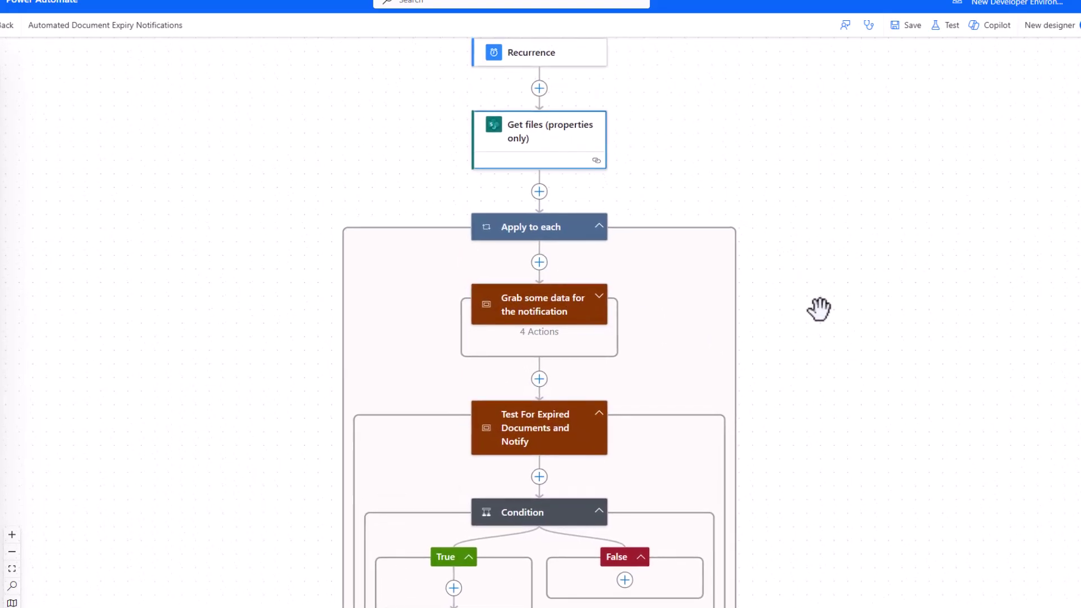
pyautogui.scroll(-2, 842, 350)
pyautogui.moveTo(842, 349); pyautogui.dragTo(786, 278)
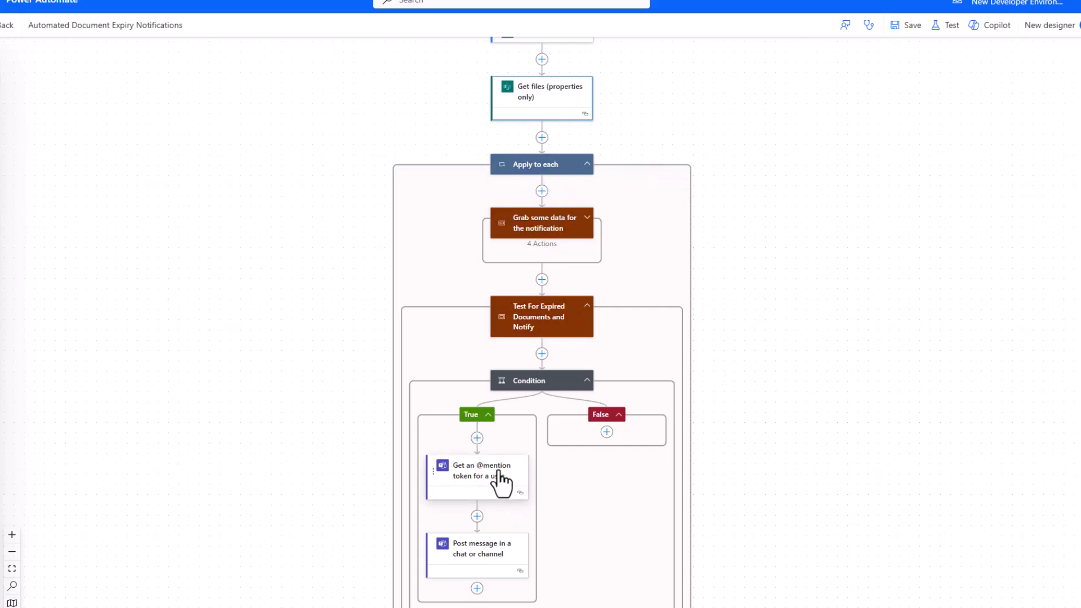
pyautogui.scroll(-3, 761, 341)
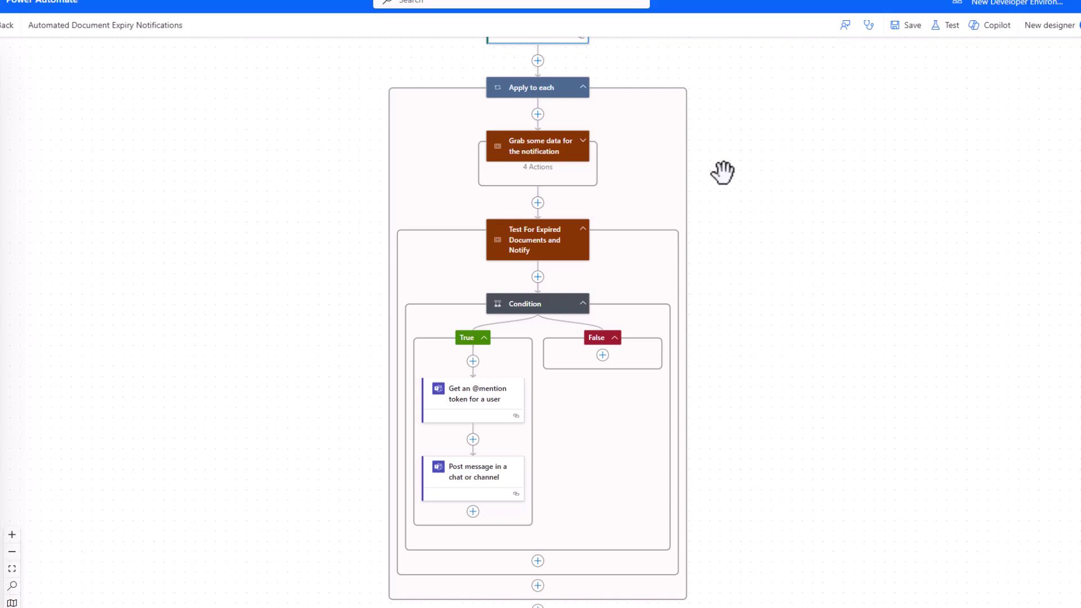
# Step: Replace the Apply to each input with the body/value output of Get files (properties only)
pyautogui.click(539, 91)
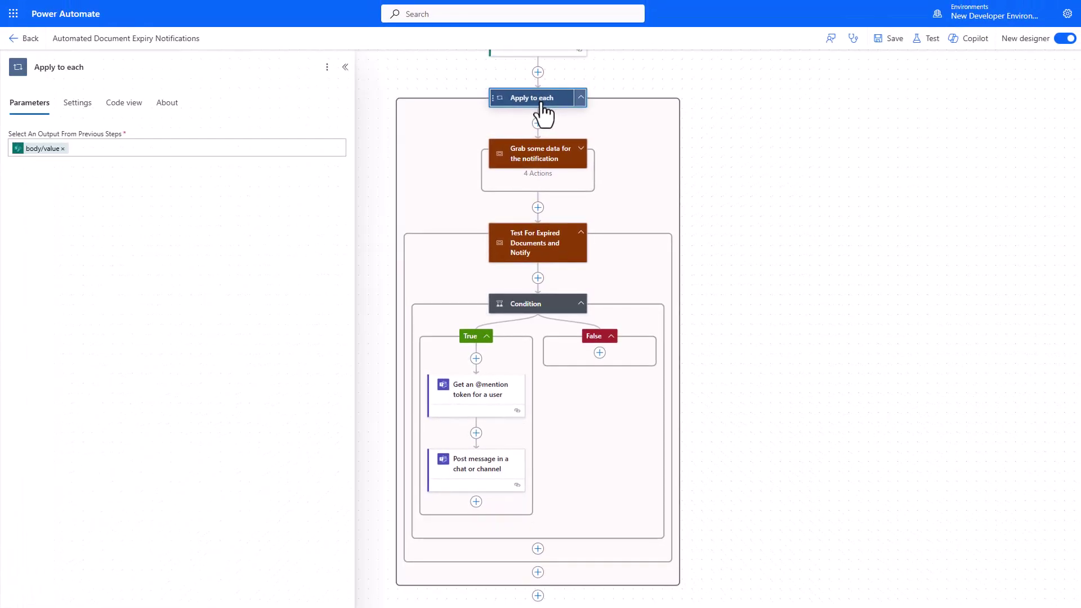
pyautogui.click(63, 148)
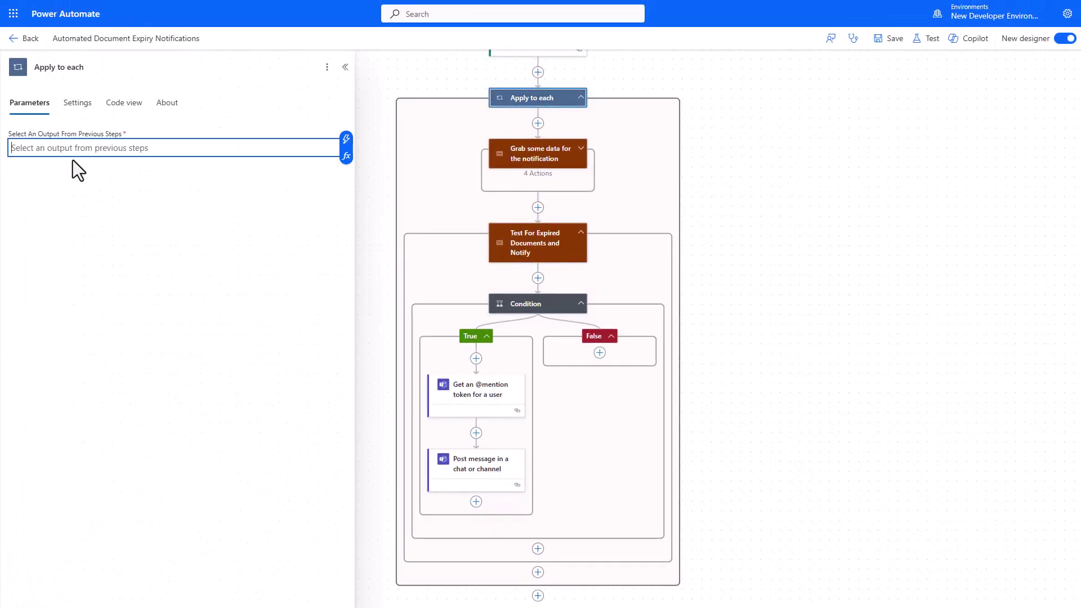
pyautogui.click(347, 145)
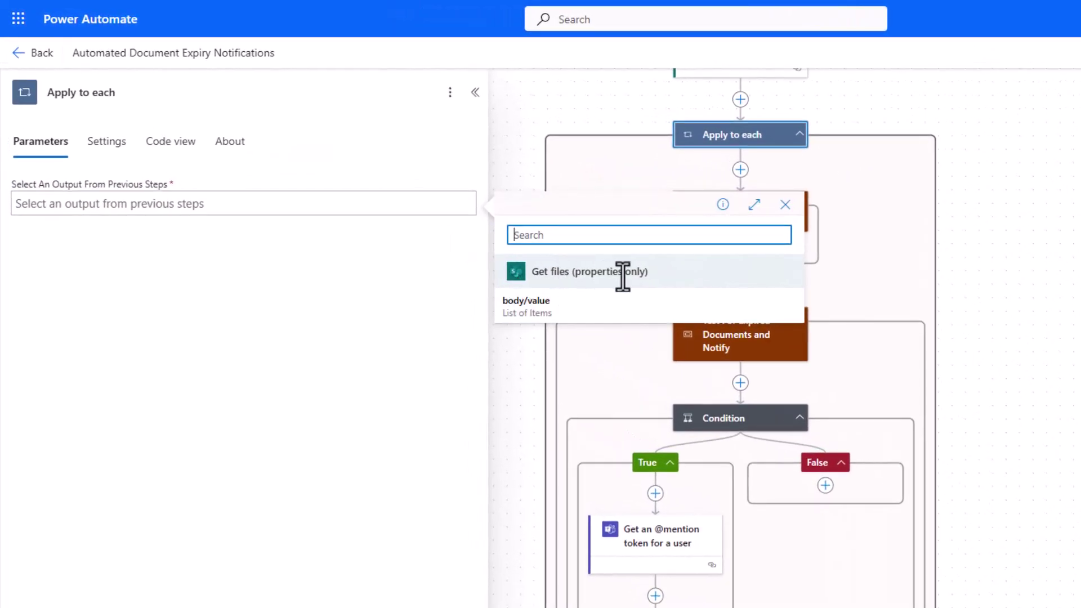
pyautogui.click(591, 307)
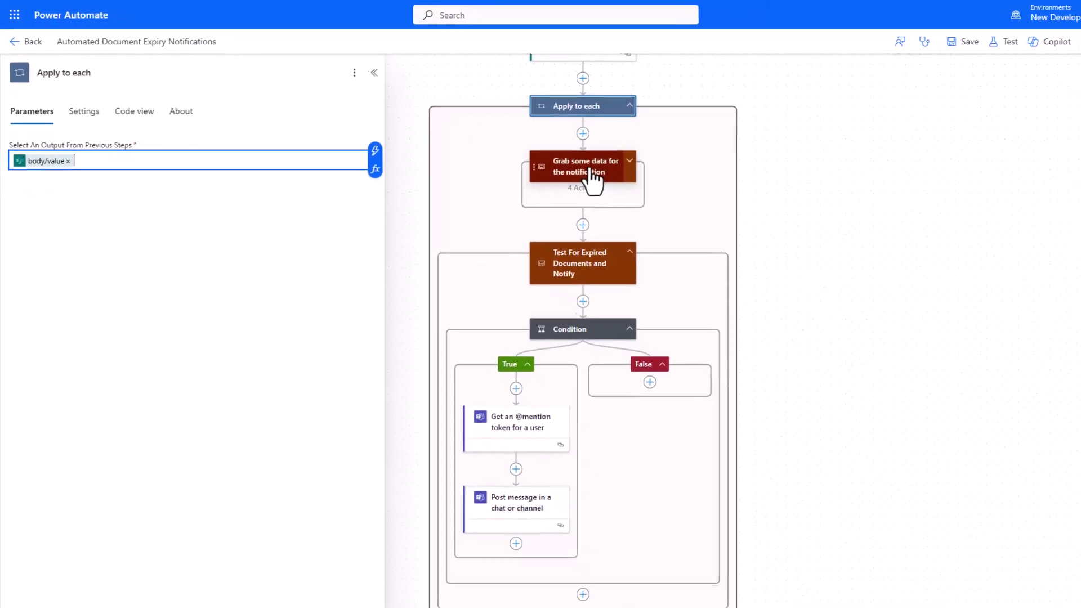
pyautogui.click(590, 174)
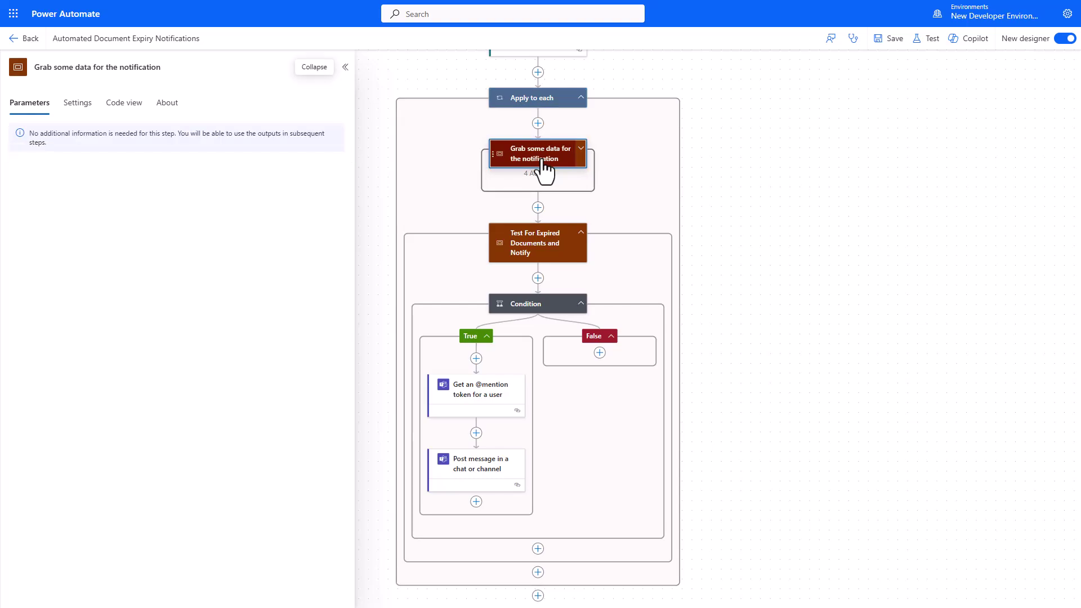
# Step: Expand Grab some data for the notification to show its four Store actions, then start inserting a step
pyautogui.click(580, 153)
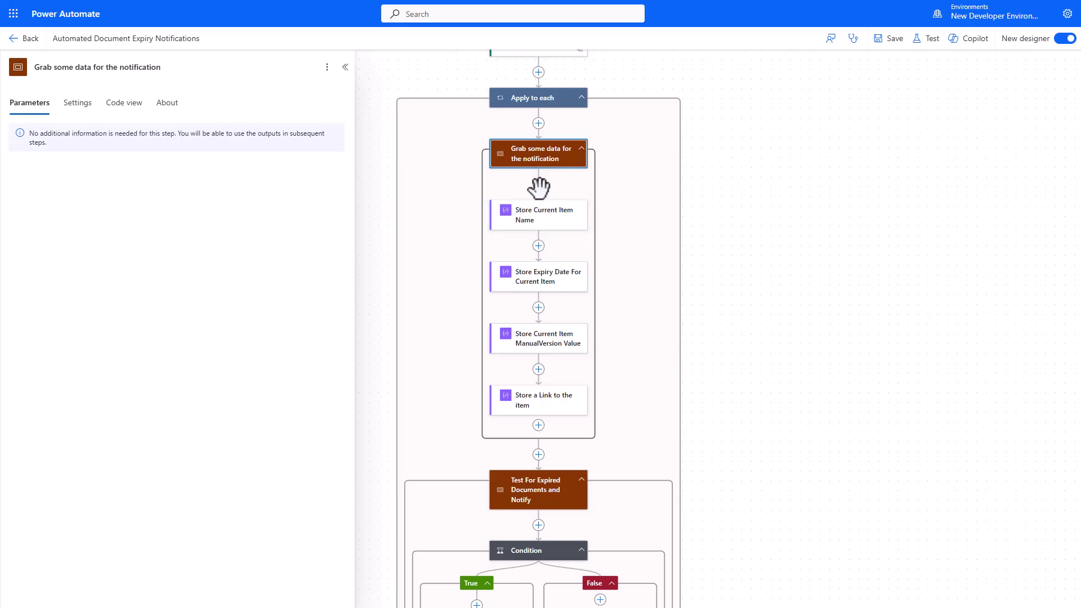
pyautogui.click(538, 184)
# Step: Search Add an action for 'compose', then close the pane without adding anything
pyautogui.click(580, 176)
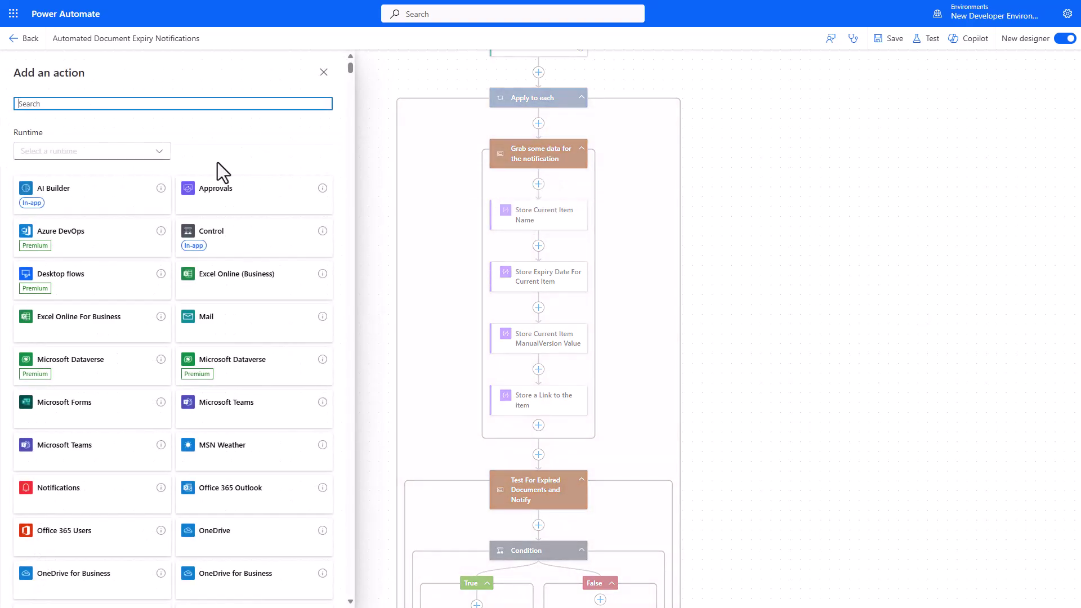
pyautogui.write('compose')
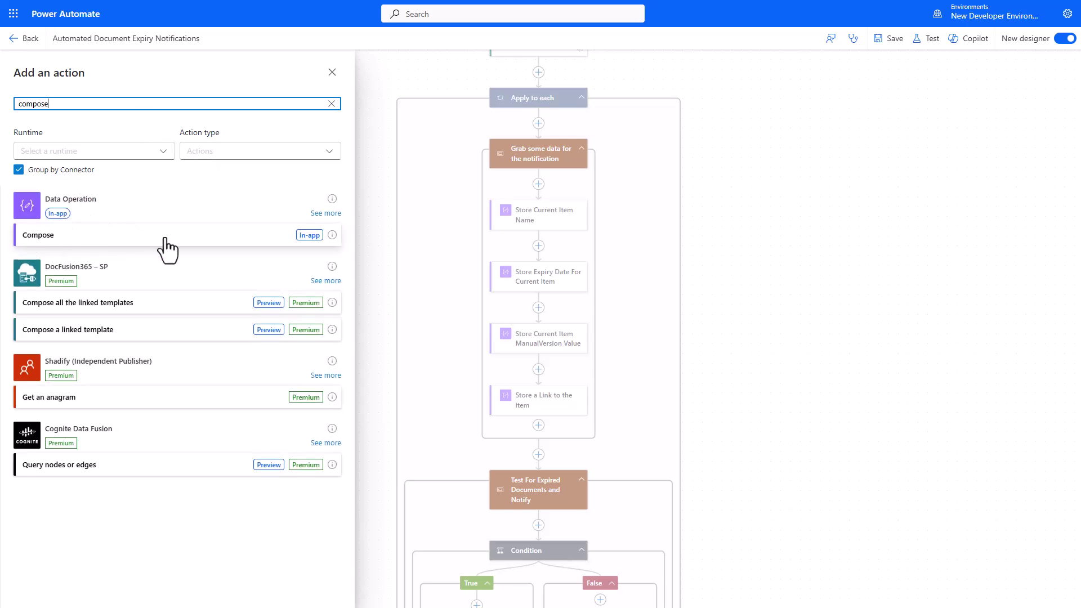
pyautogui.click(790, 200)
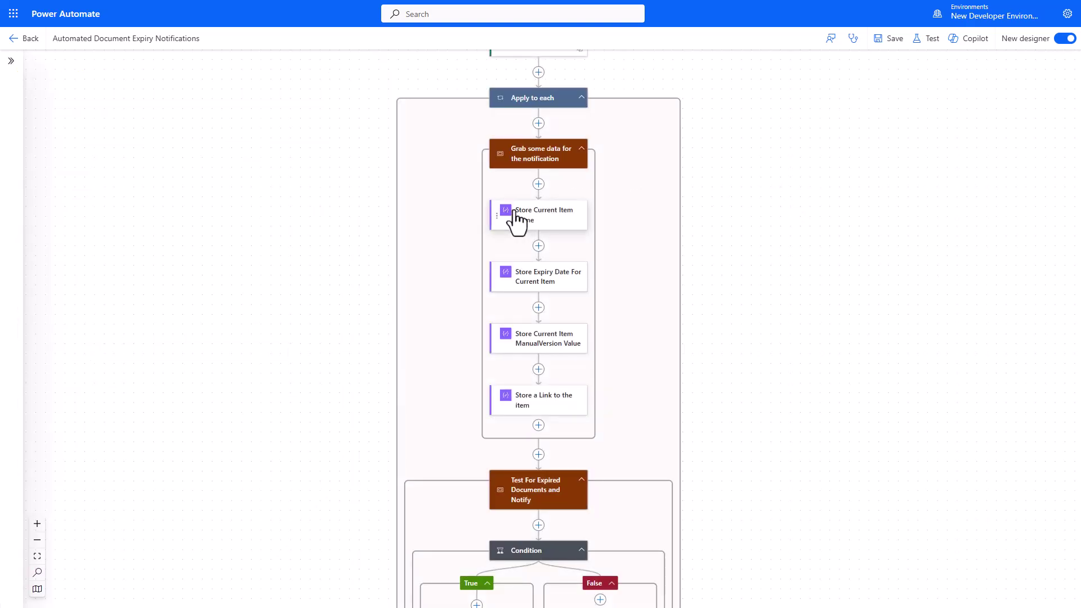
# Step: Browse all 53 Get files outputs for Store Current Item Name's Inputs, leaving Name unchanged
pyautogui.click(553, 225)
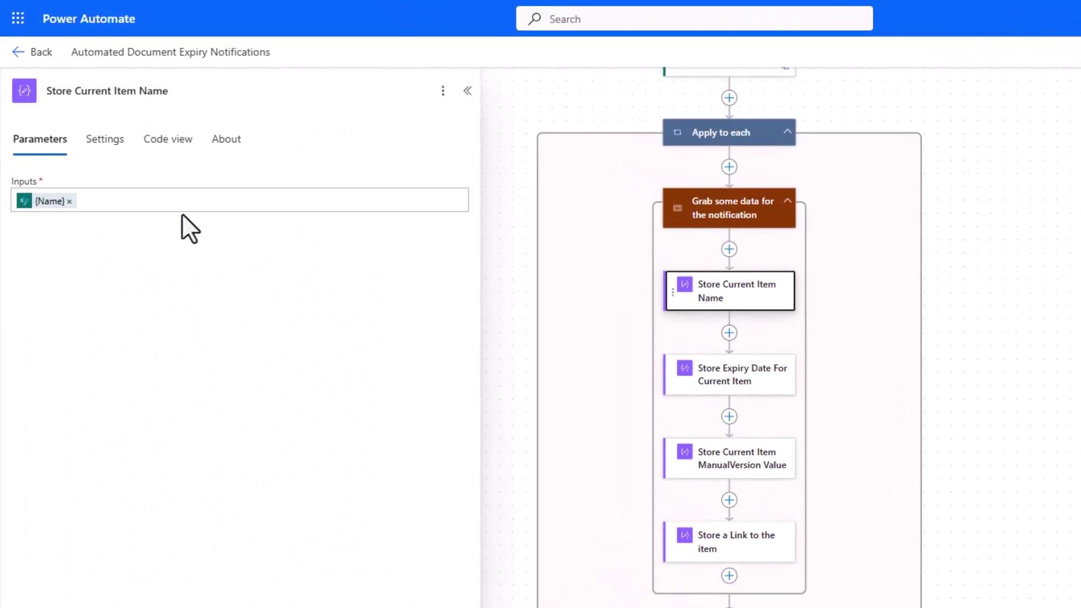
pyautogui.click(394, 202)
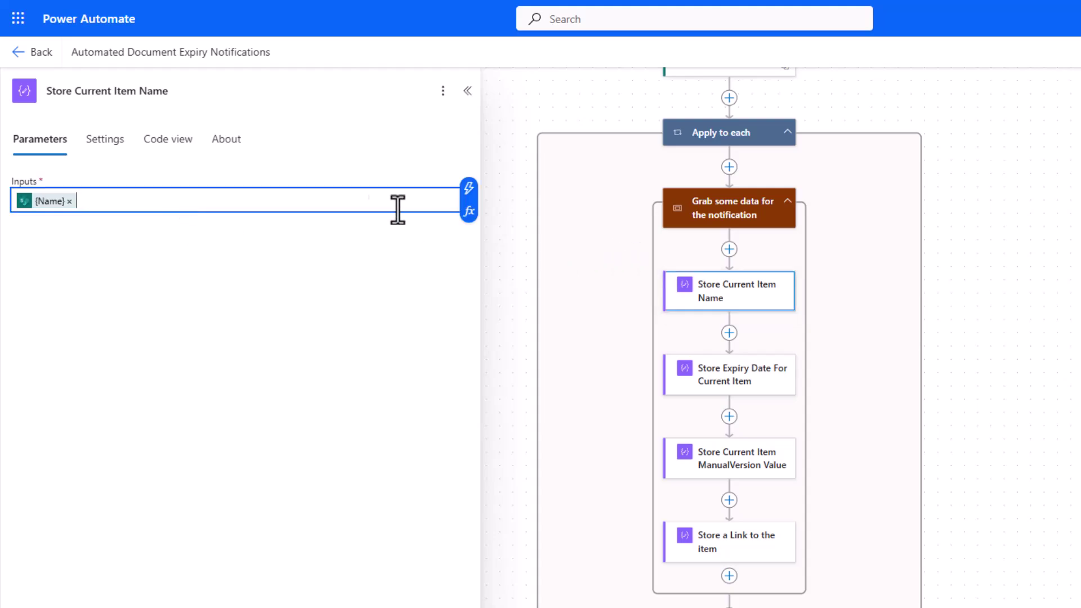
pyautogui.click(469, 189)
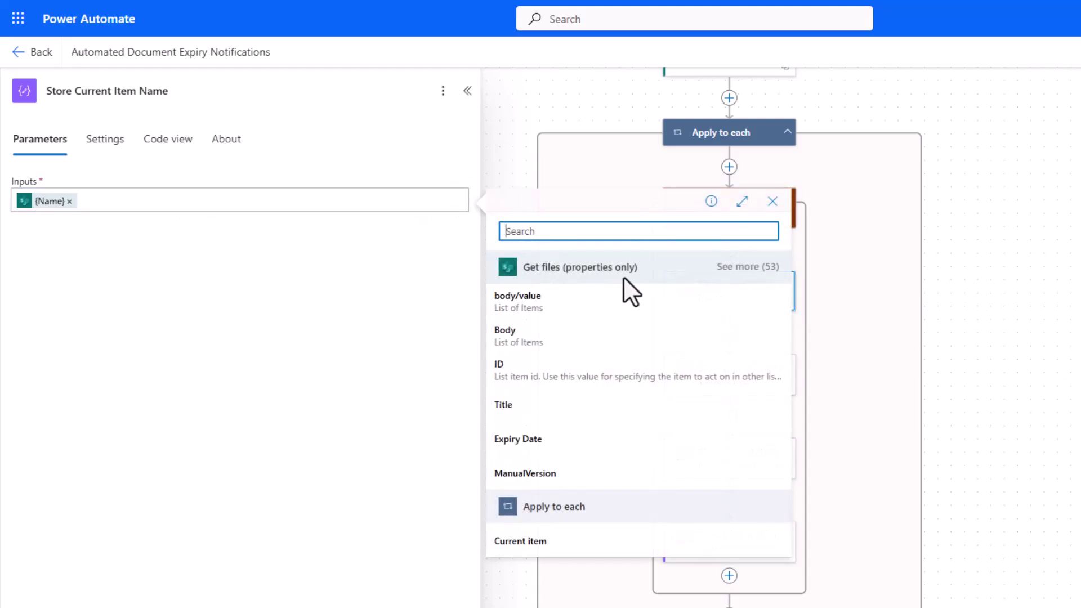
pyautogui.click(723, 276)
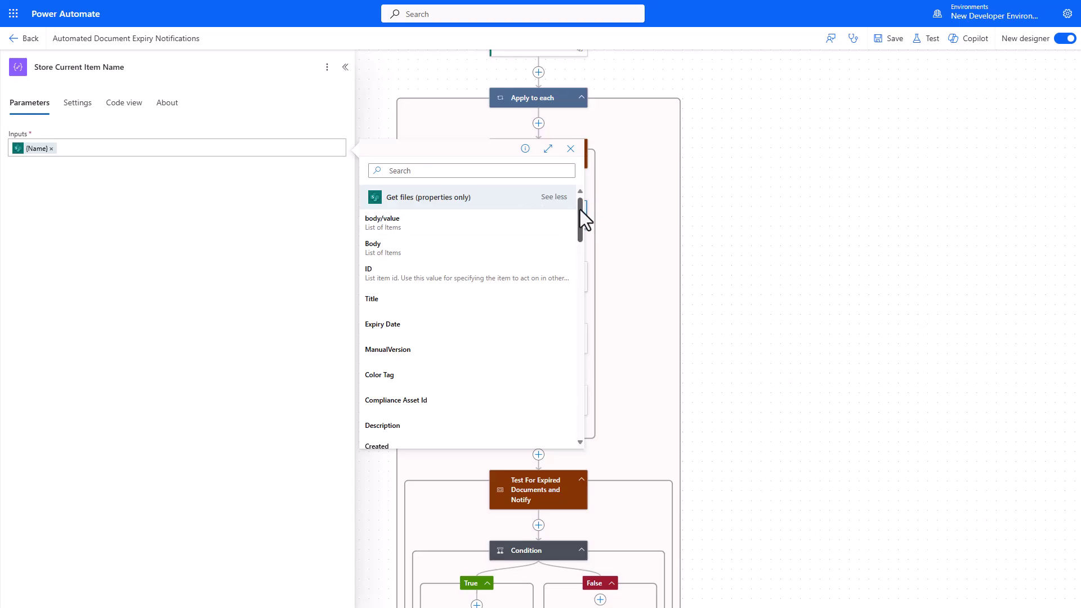
pyautogui.moveTo(580, 210)
pyautogui.mouseDown()
pyautogui.moveTo(581, 250)
pyautogui.moveTo(580, 217)
pyautogui.mouseUp()
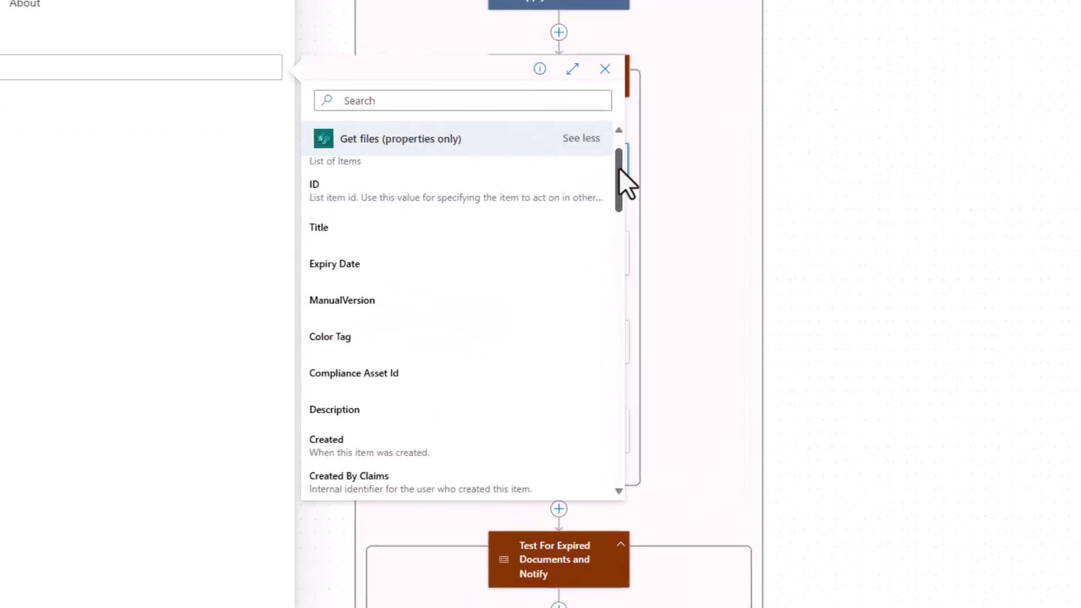
pyautogui.moveTo(640, 140); pyautogui.dragTo(641, 129)
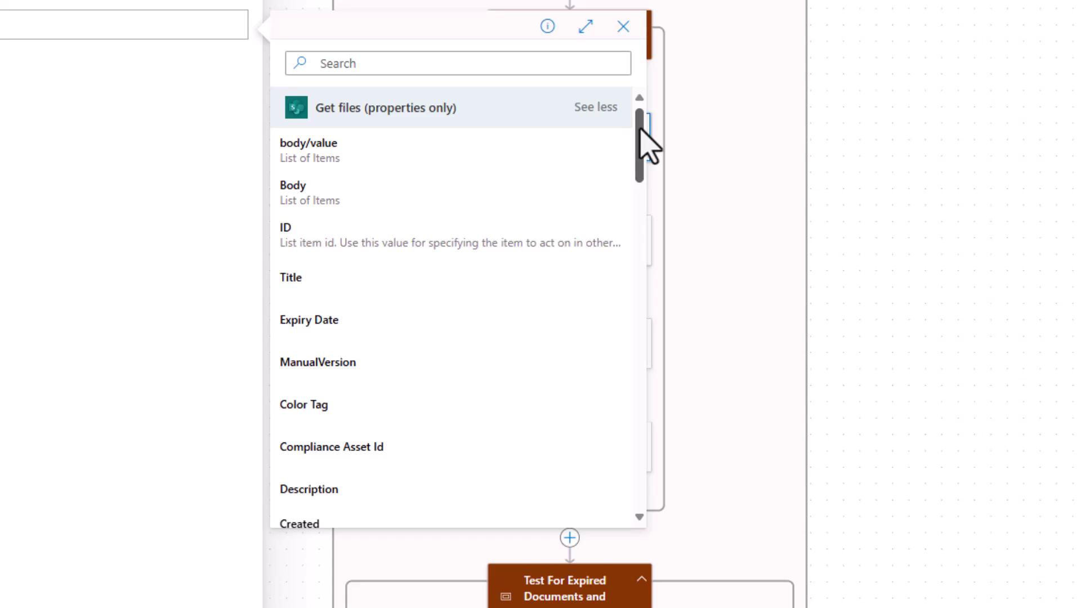
pyautogui.moveTo(641, 129); pyautogui.dragTo(645, 379)
pyautogui.click(842, 276)
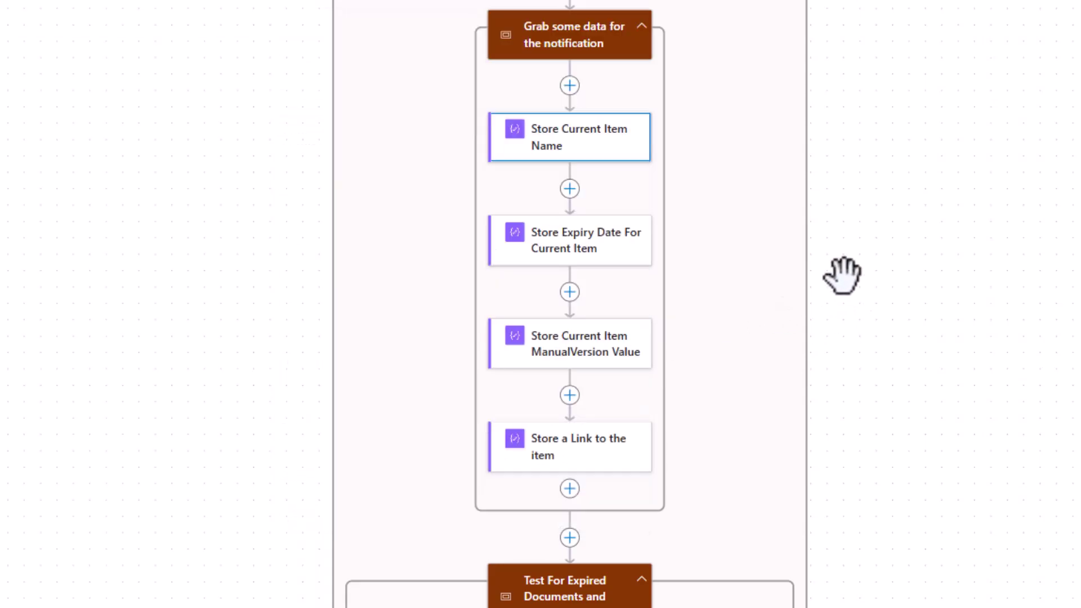
pyautogui.click(578, 138)
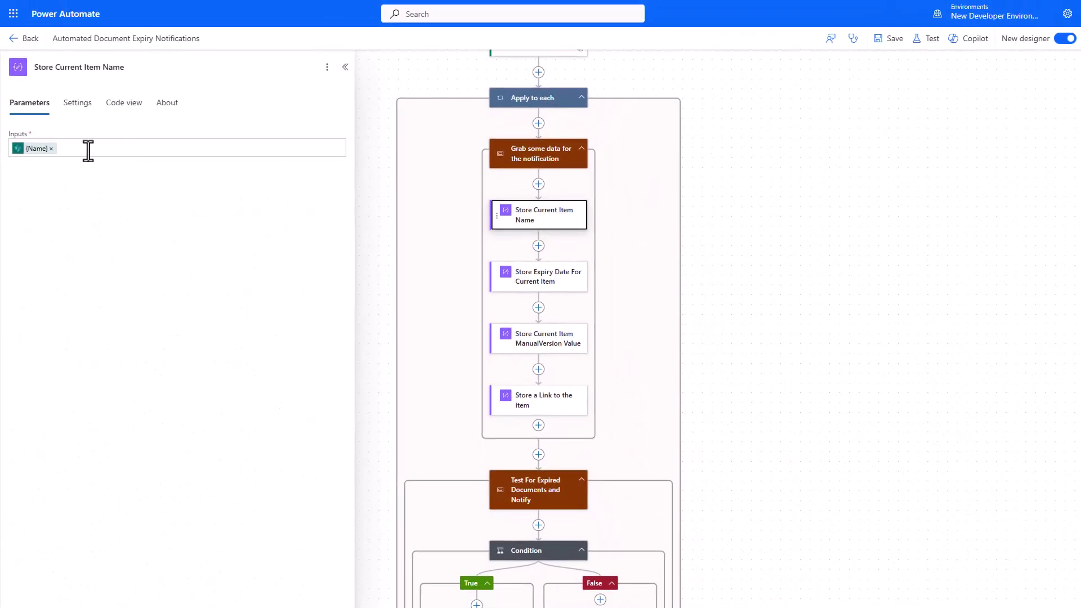
# Step: Clear the ExpiryDate value from Store Expiry Date For Current Item's Inputs and browse the Get files outputs
pyautogui.click(542, 293)
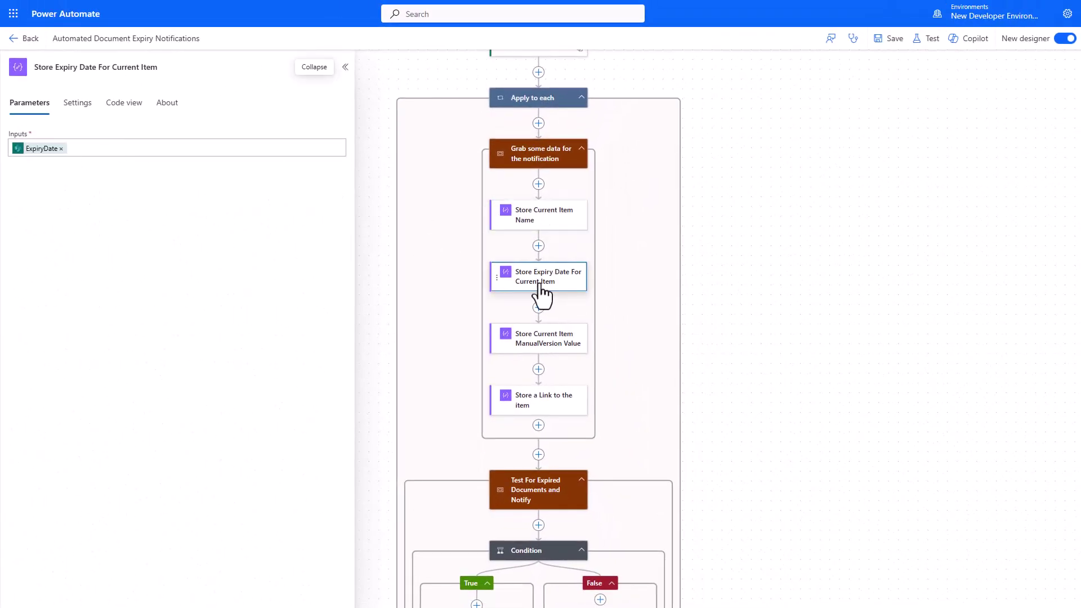
pyautogui.click(93, 149)
pyautogui.click(60, 149)
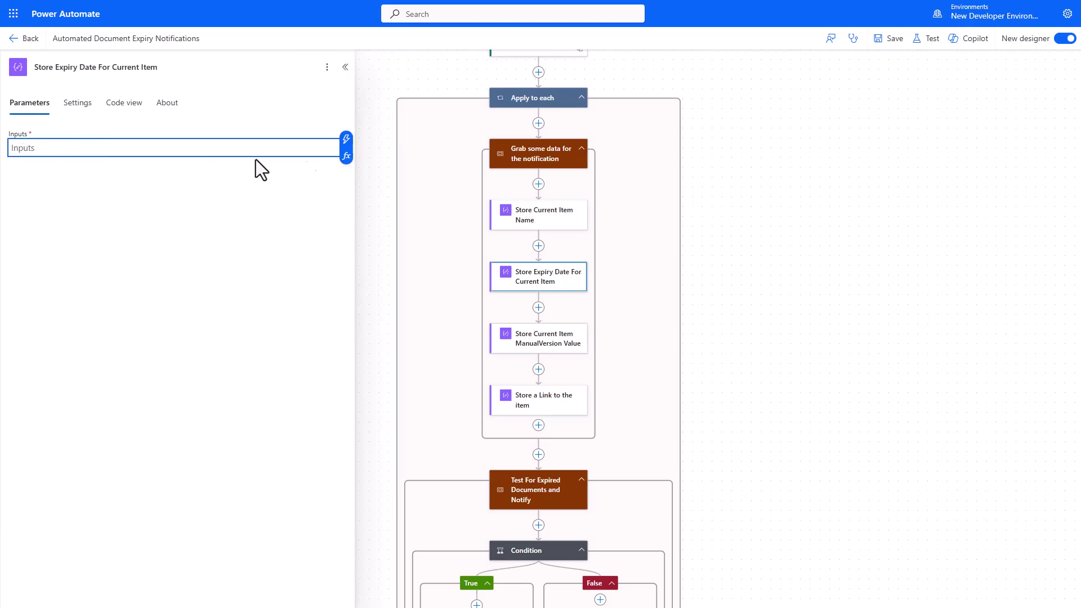
pyautogui.click(310, 158)
pyautogui.click(309, 149)
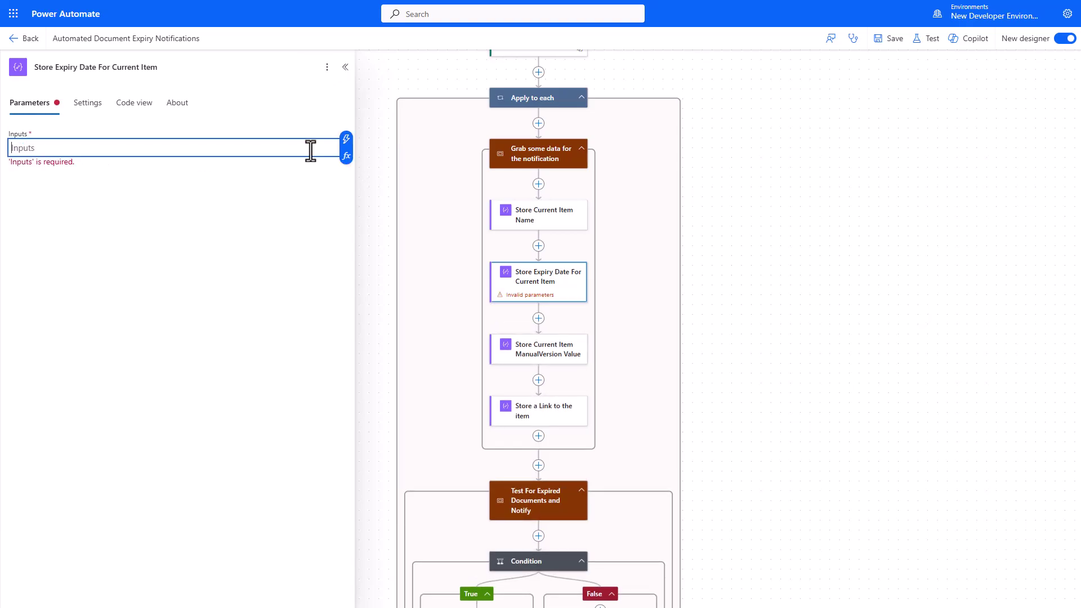
pyautogui.click(347, 139)
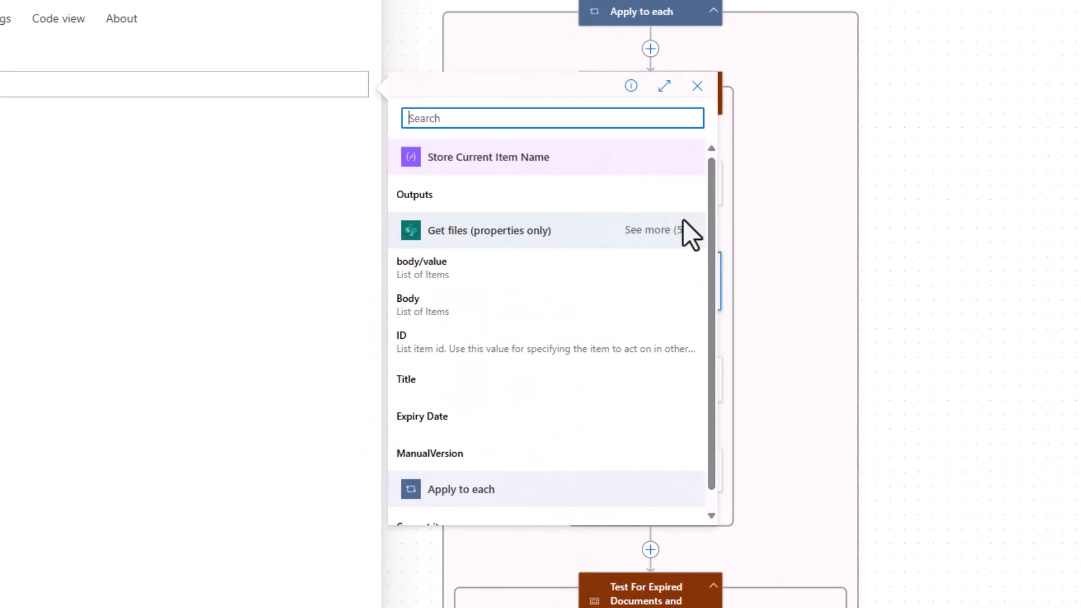
pyautogui.click(556, 248)
pyautogui.scroll(-3, 715, 194)
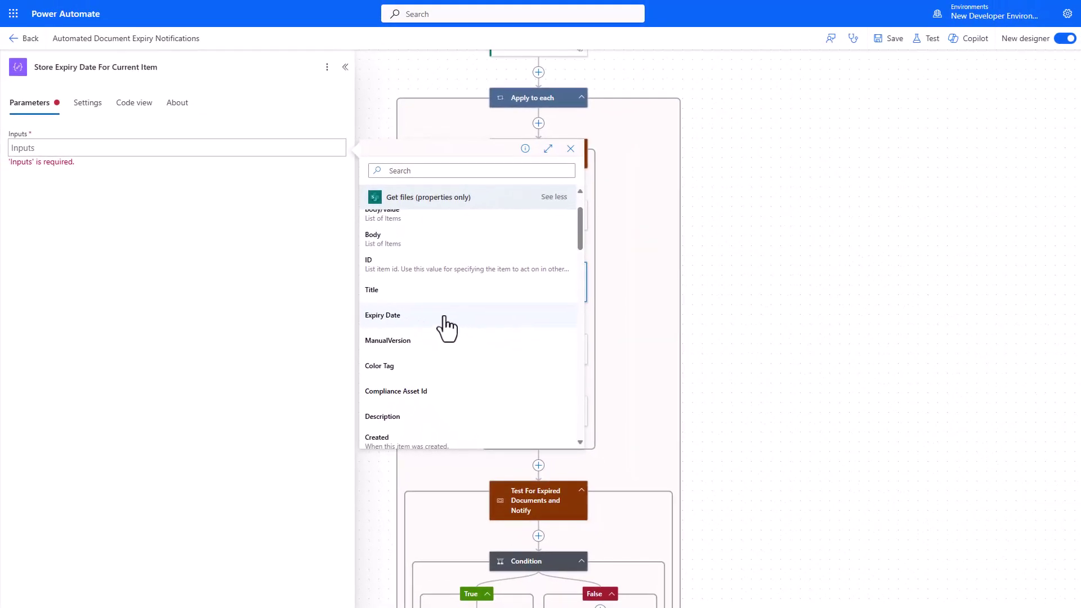
pyautogui.moveTo(579, 230); pyautogui.dragTo(569, 401)
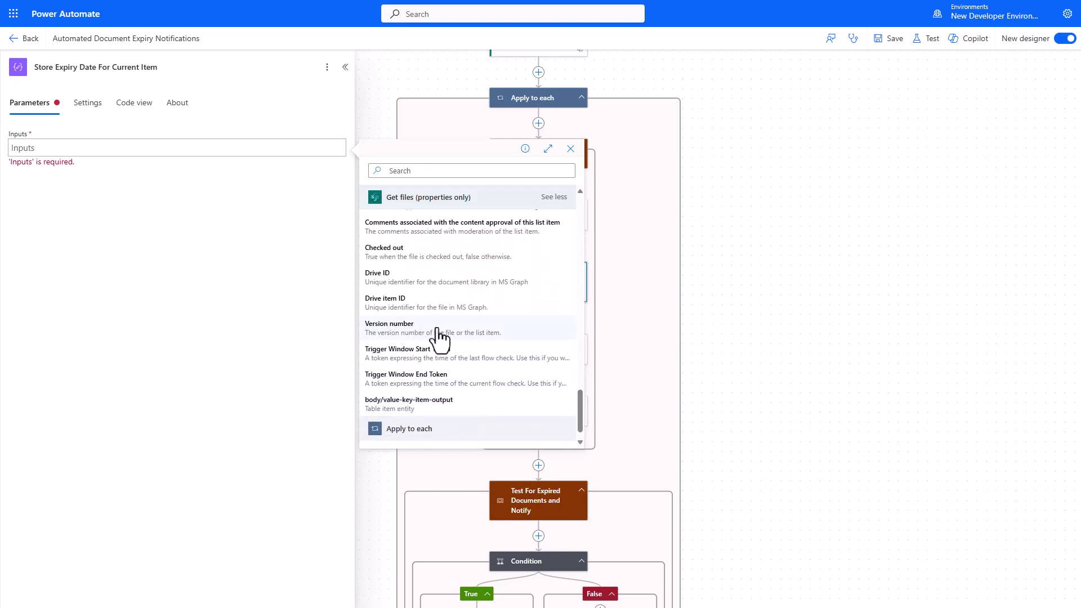
pyautogui.moveTo(580, 406); pyautogui.dragTo(580, 401)
pyautogui.click(756, 357)
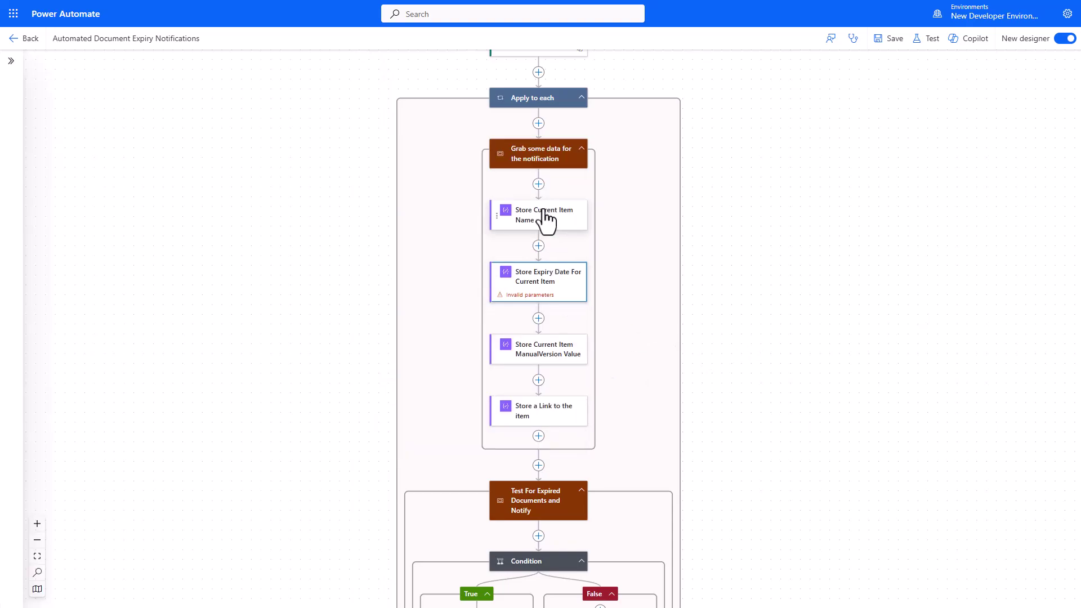
# Step: Set the step's Inputs to the Expiry Date dynamic value from Get files
pyautogui.click(551, 288)
pyautogui.click(98, 145)
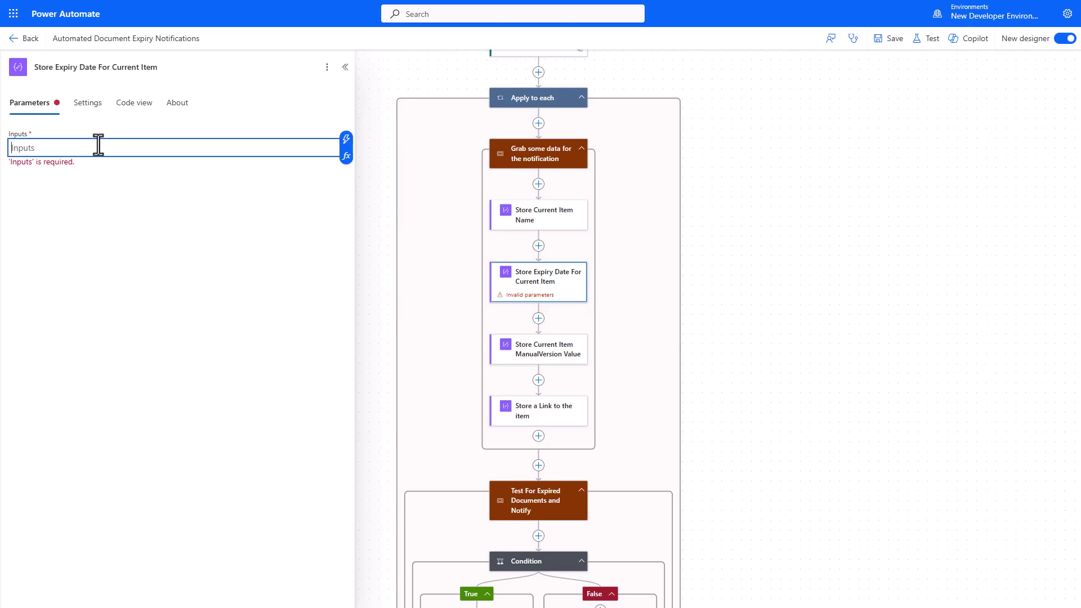
pyautogui.click(341, 138)
pyautogui.click(399, 306)
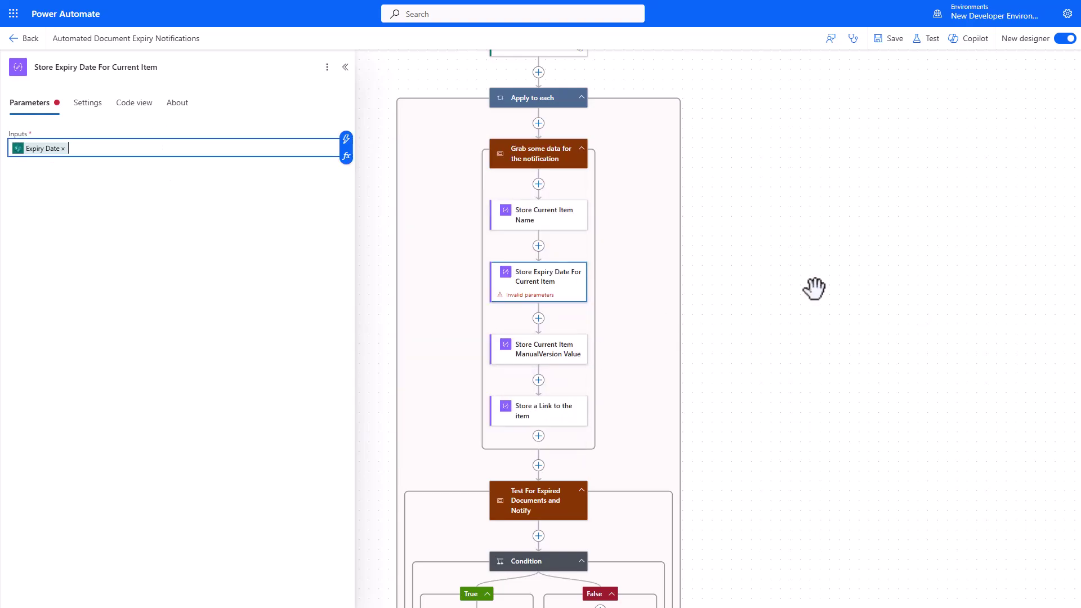
pyautogui.click(702, 241)
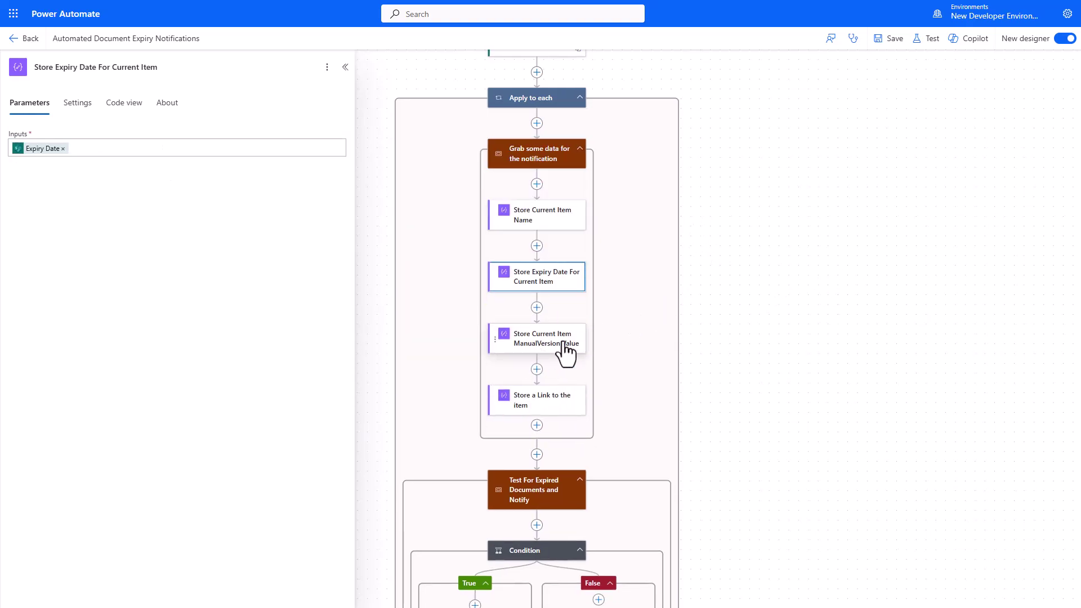
# Step: Open Store a Link to the item and browse the dynamic content for its Inputs field
pyautogui.click(529, 399)
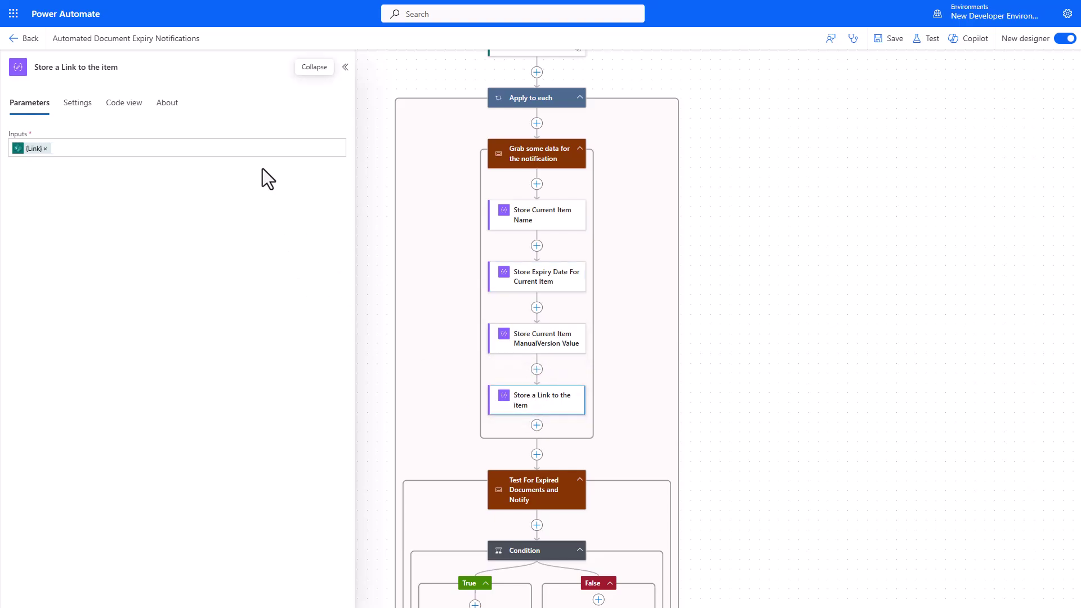
pyautogui.click(326, 147)
pyautogui.click(341, 140)
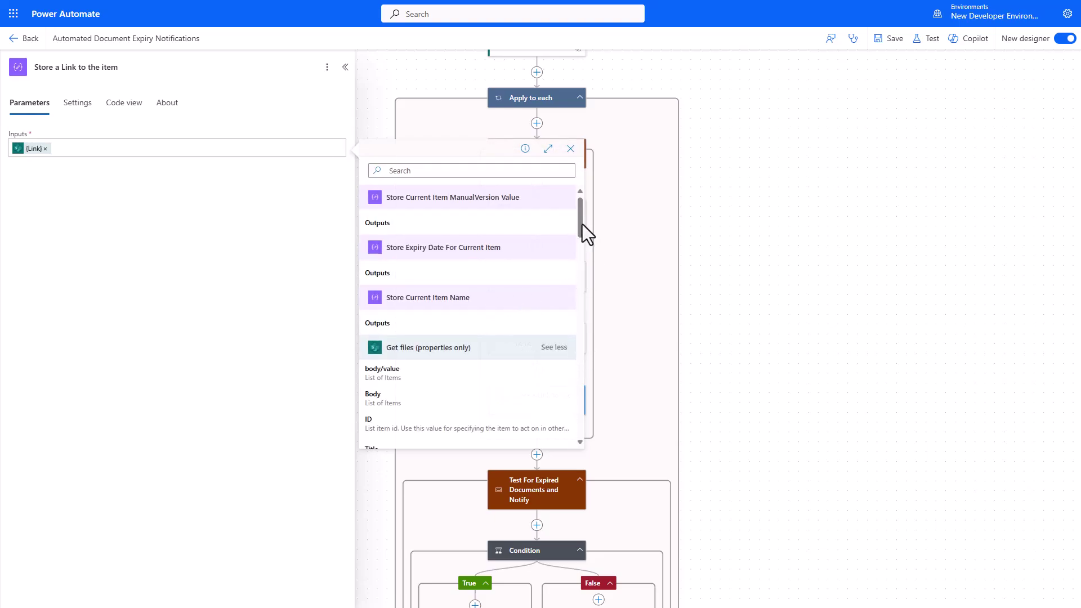
pyautogui.moveTo(582, 224); pyautogui.dragTo(580, 376)
pyautogui.scroll(-5, 504, 307)
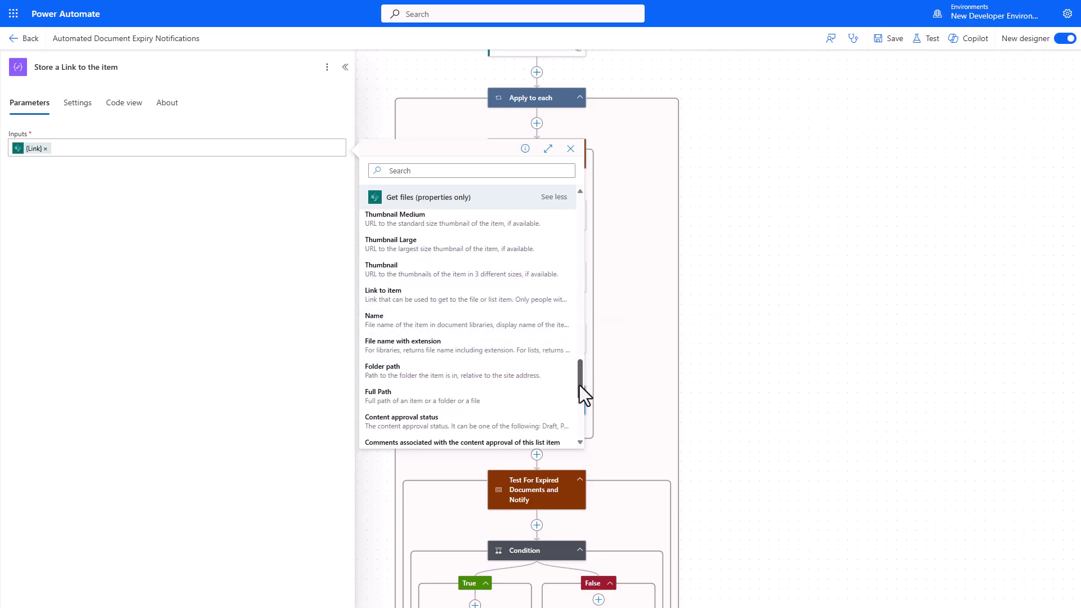
# Step: Close the dynamic content list and start inserting a step at the top of Apply to each
pyautogui.moveTo(579, 386); pyautogui.dragTo(580, 310)
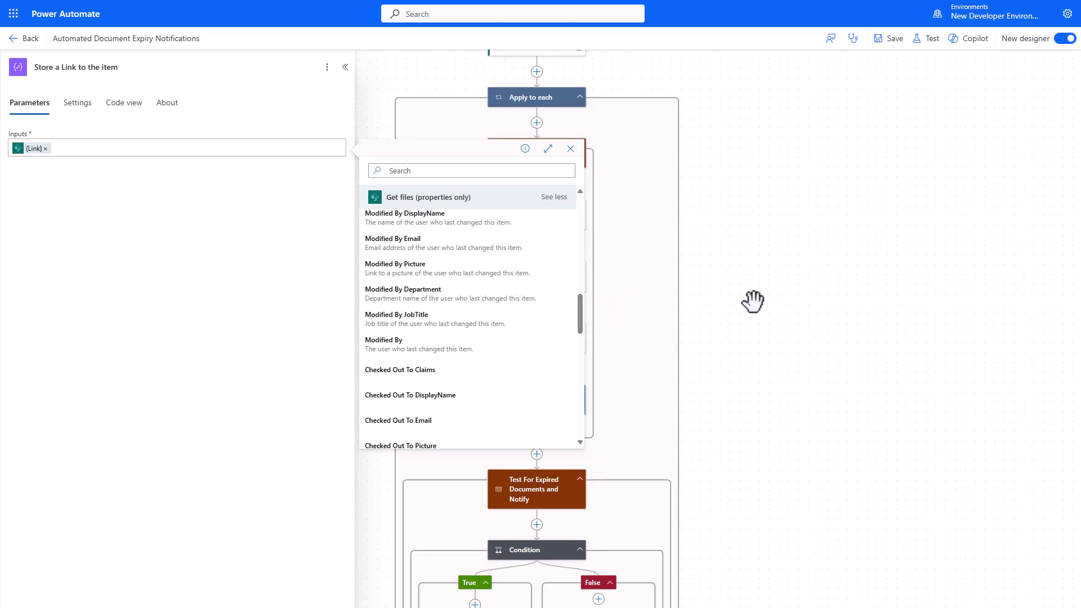
pyautogui.click(558, 200)
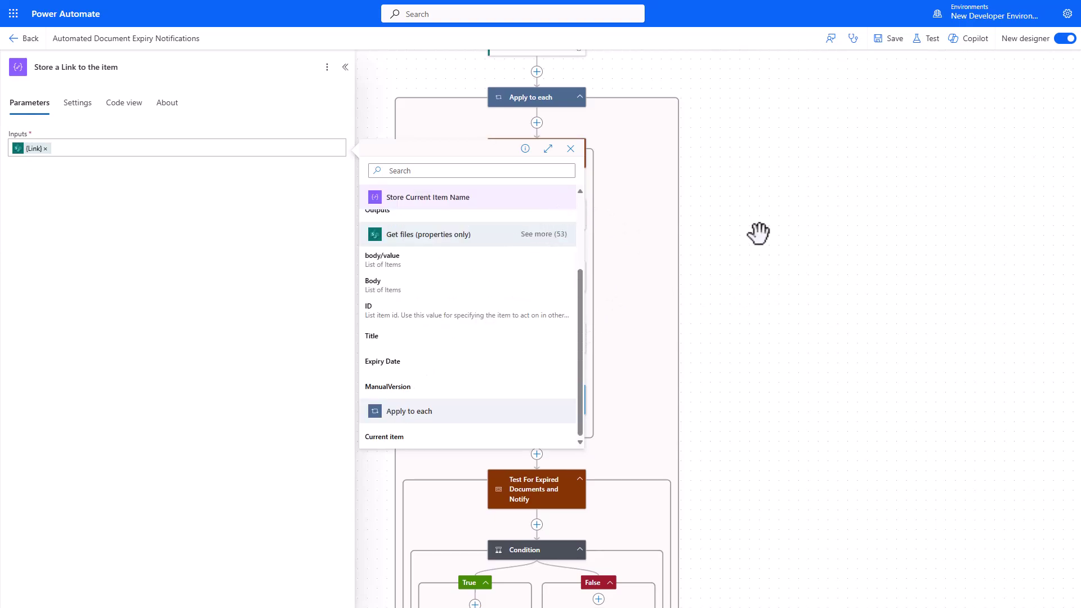
pyautogui.click(573, 154)
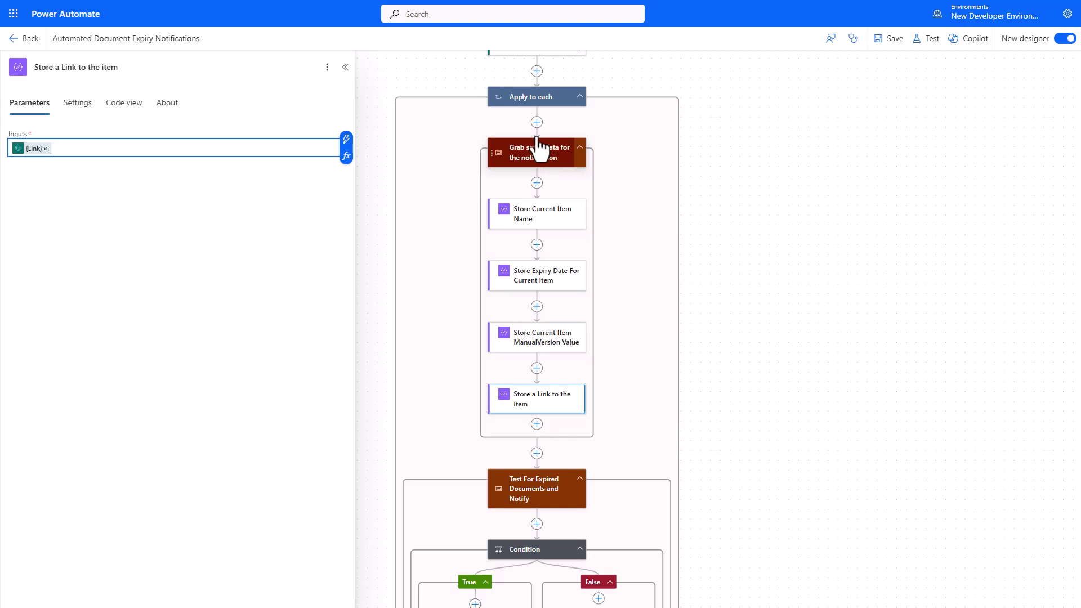
pyautogui.click(537, 122)
# Step: Search Add an action for 'scope' and add the Control > Scope action
pyautogui.click(607, 121)
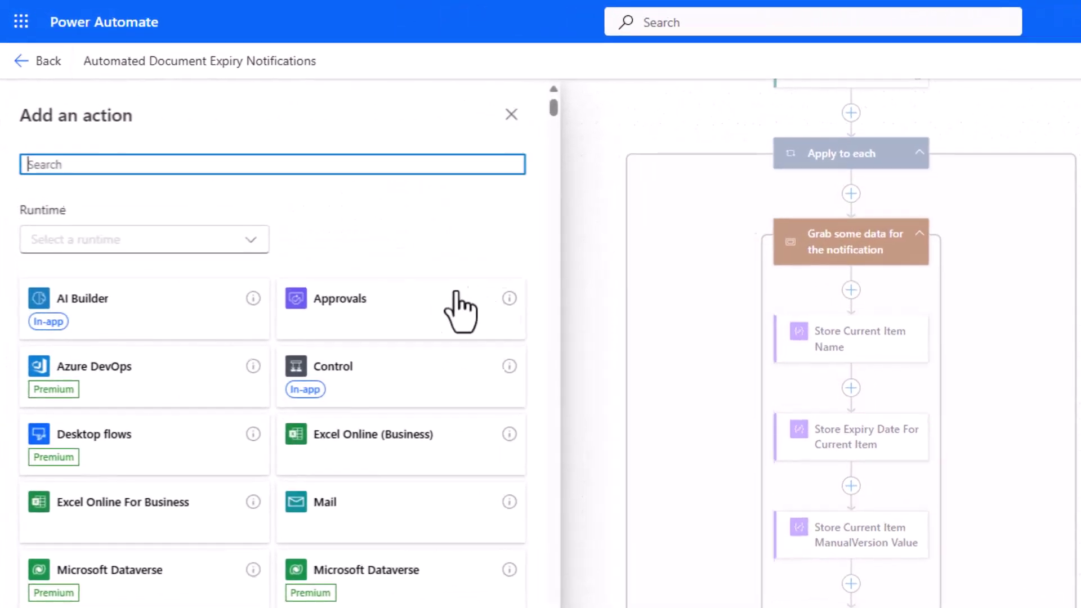
pyautogui.write('score')
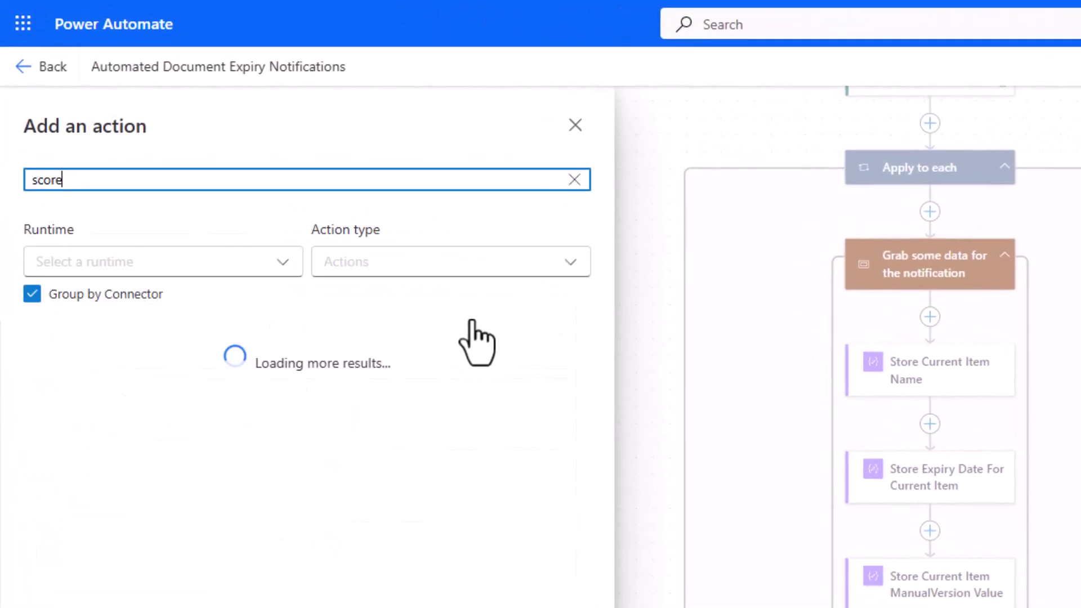
pyautogui.press('BackSpace')
pyautogui.write('p')
pyautogui.press('BackSpace')
pyautogui.press('BackSpace')
pyautogui.write('pe')
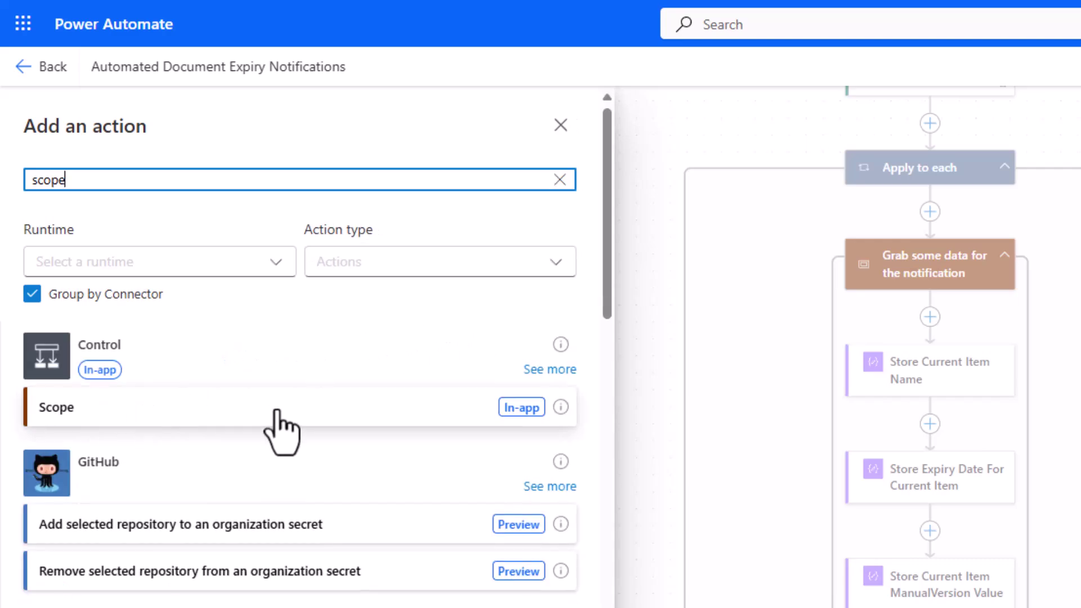
pyautogui.click(281, 431)
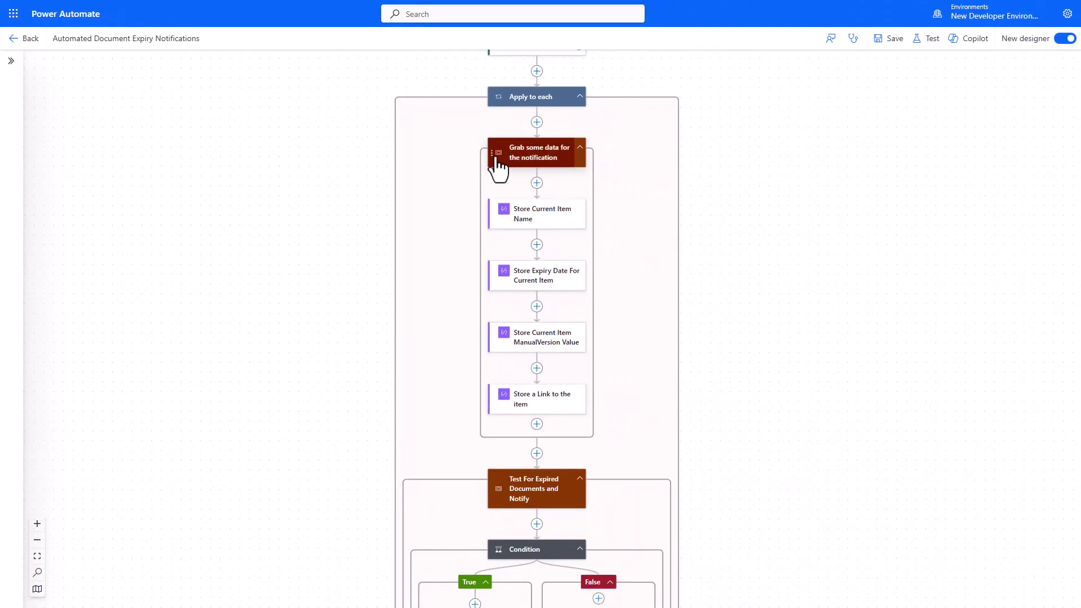
# Step: Open the Grab some data for the notification scope to view its parameter-free details
pyautogui.click(498, 168)
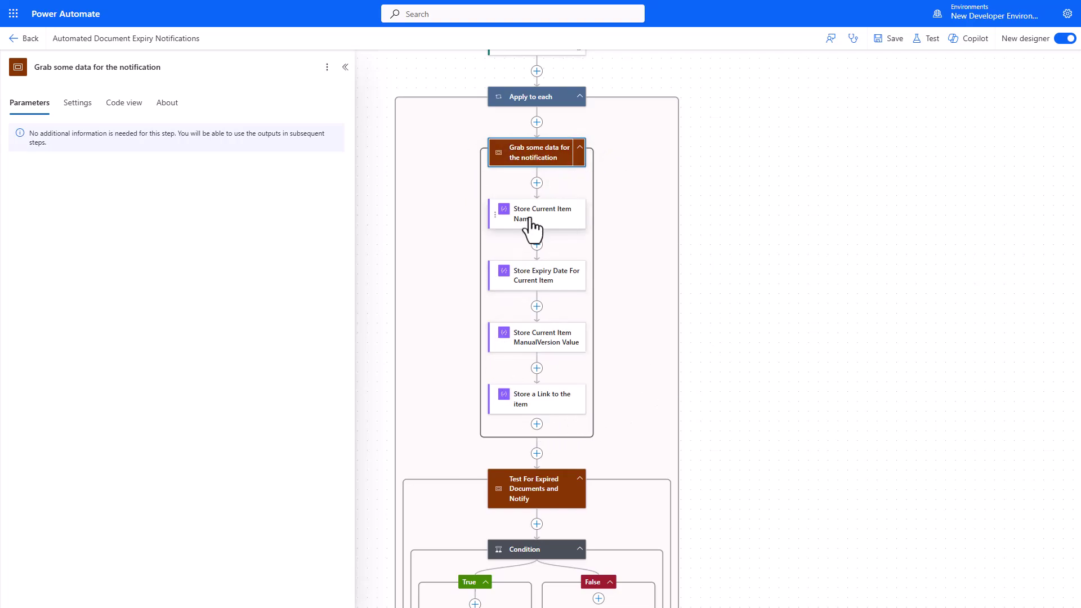
# Step: Add a Condition action under Test For Expired Documents and Notify and open its comparison settings
pyautogui.click(802, 312)
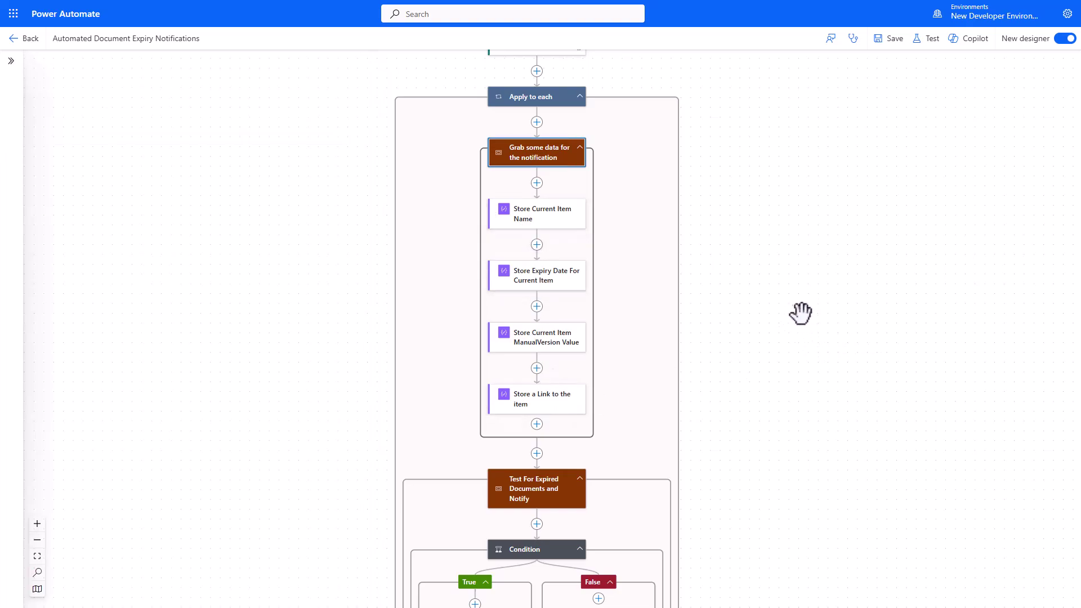
pyautogui.scroll(-5, 809, 370)
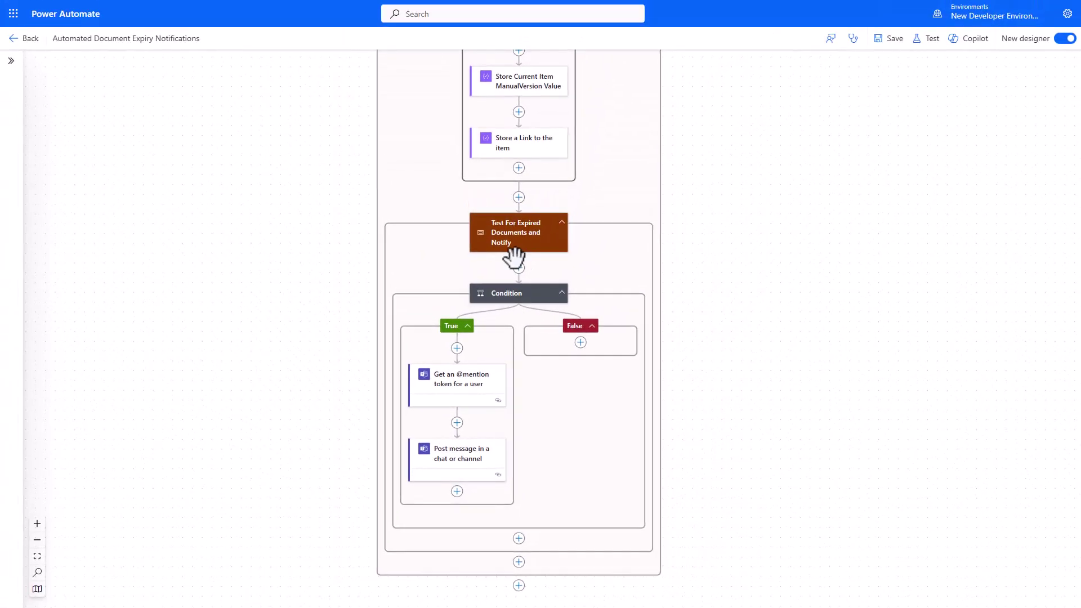
pyautogui.click(518, 269)
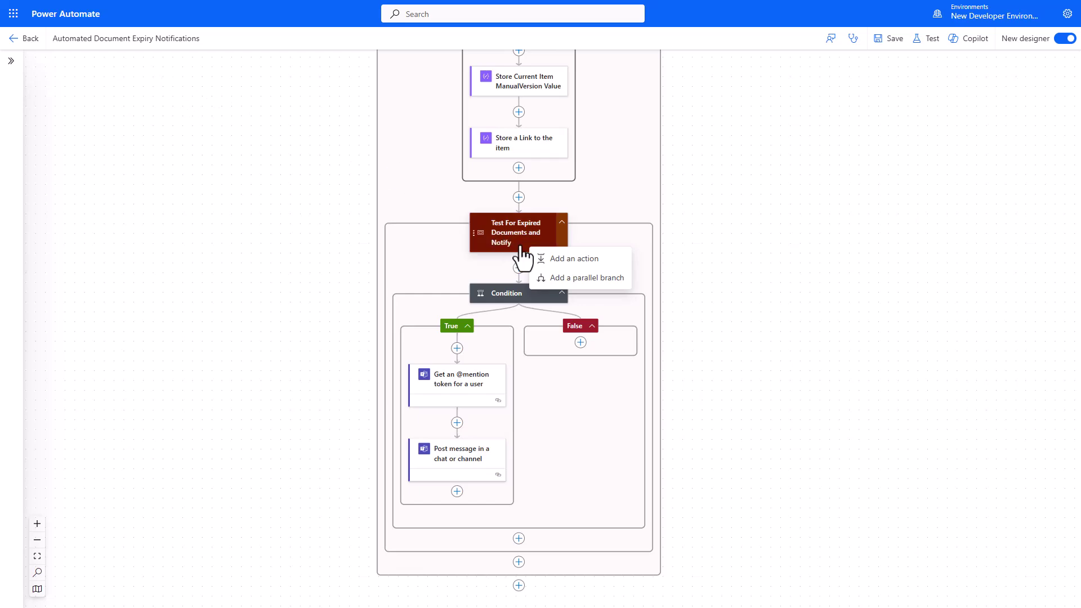
pyautogui.click(567, 258)
pyautogui.write('condition')
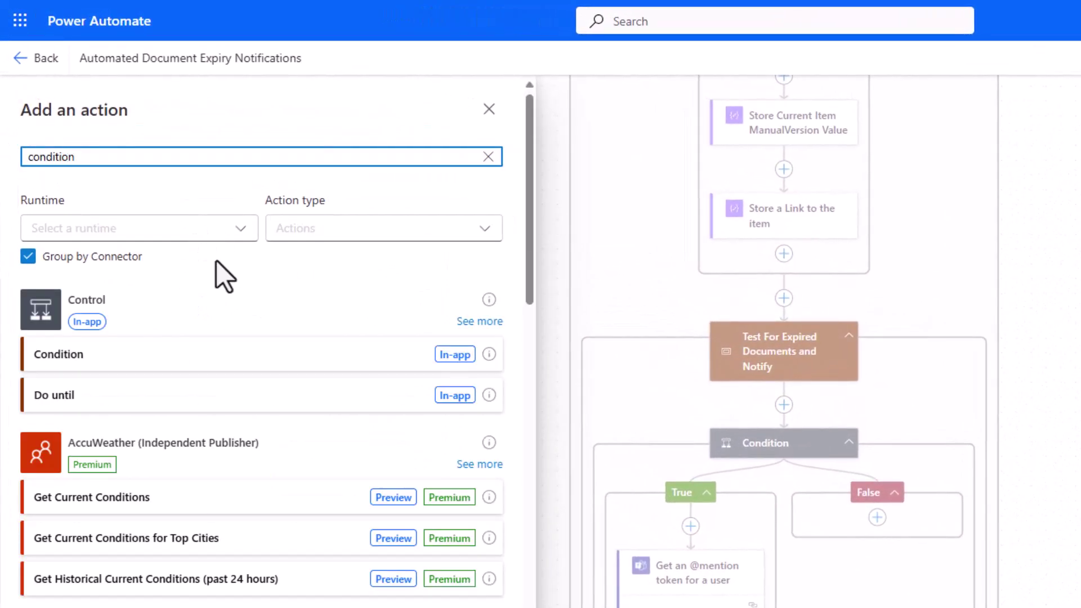
pyautogui.click(84, 356)
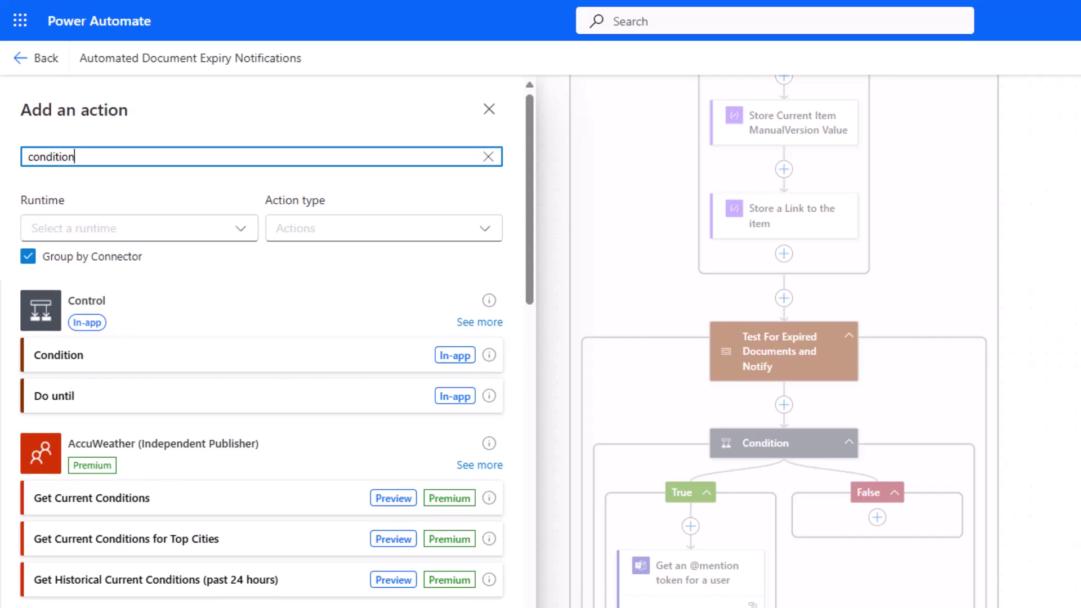
pyautogui.click(786, 442)
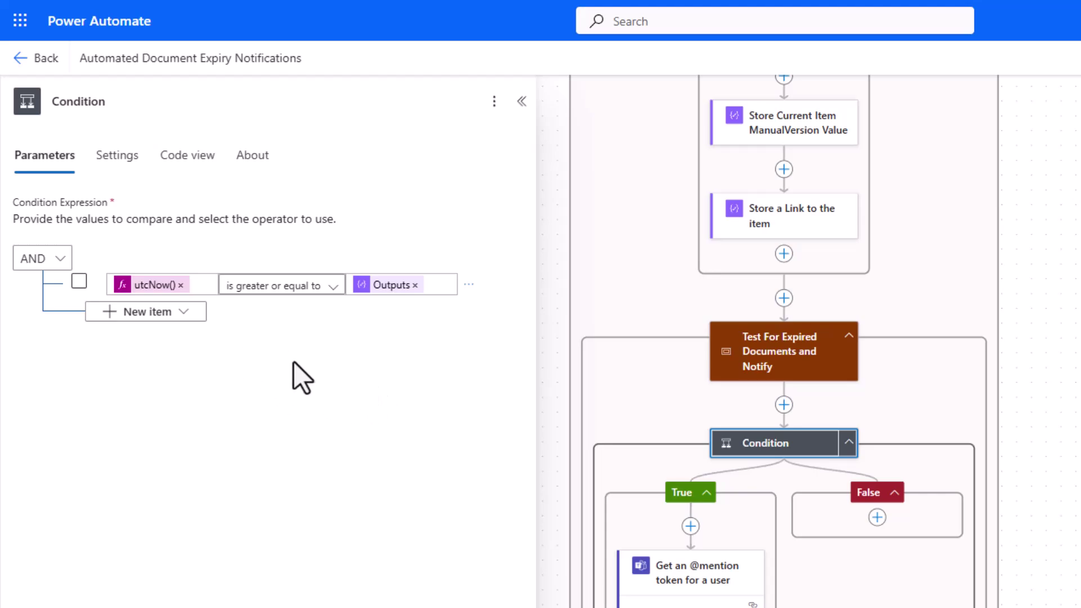
# Step: Set the Condition's first value to the utcNow() expression
pyautogui.click(205, 285)
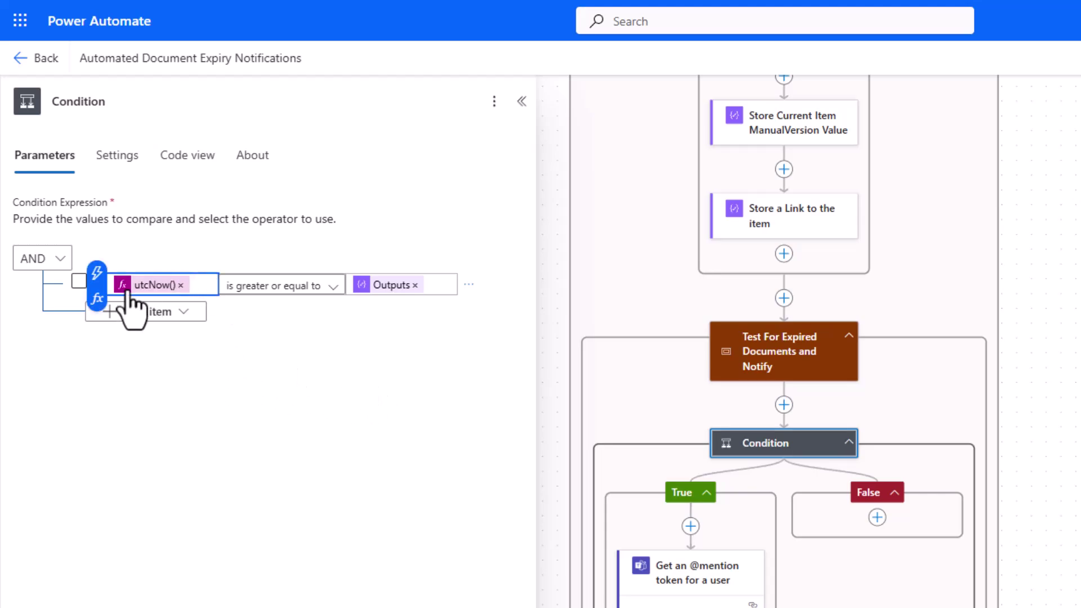
pyautogui.click(96, 298)
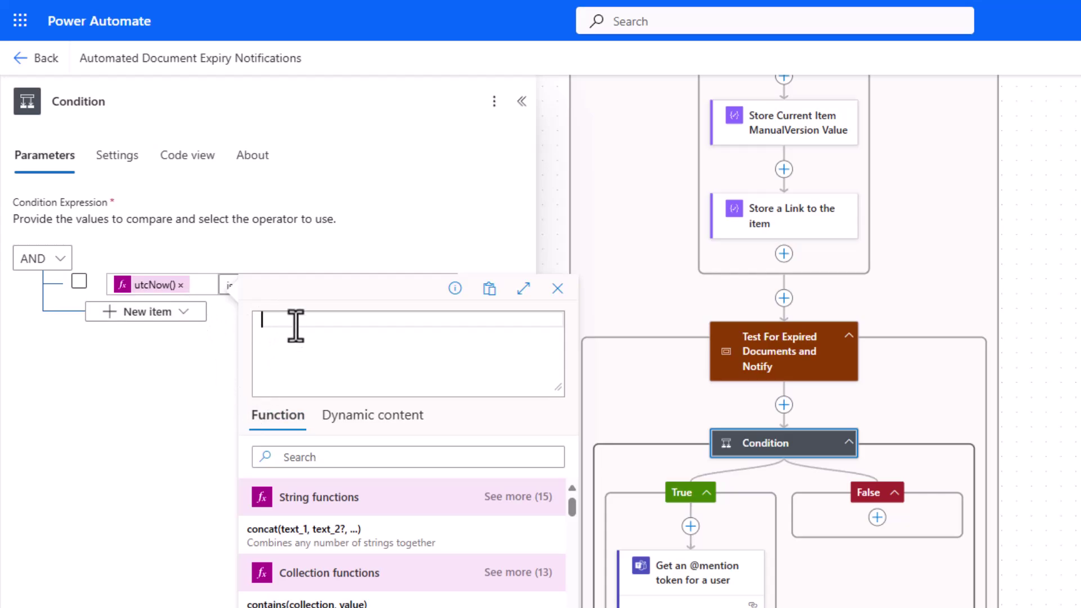
pyautogui.write('utc')
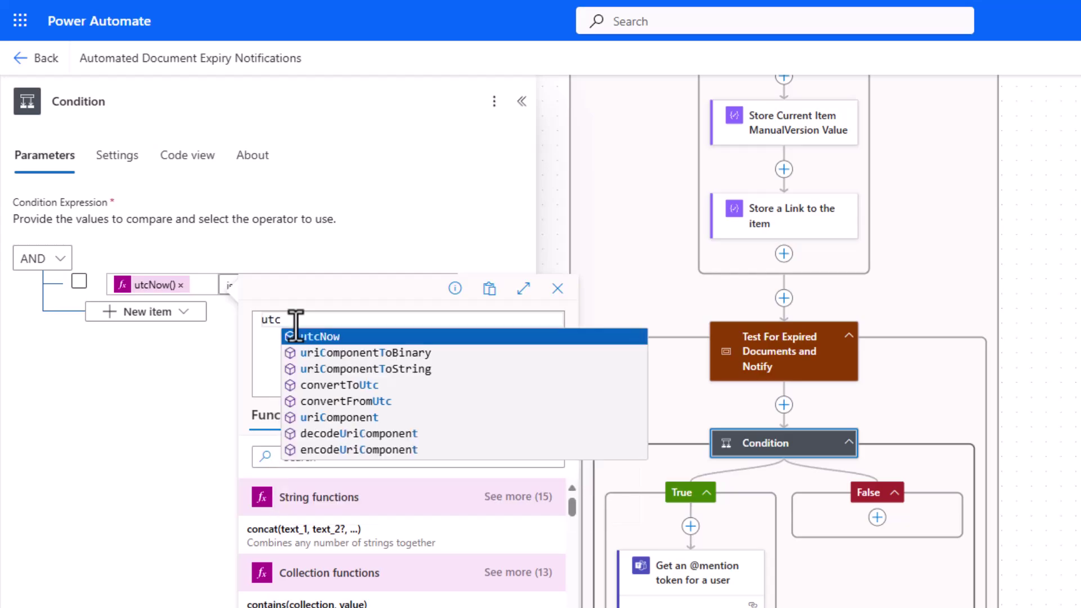
pyautogui.click(323, 337)
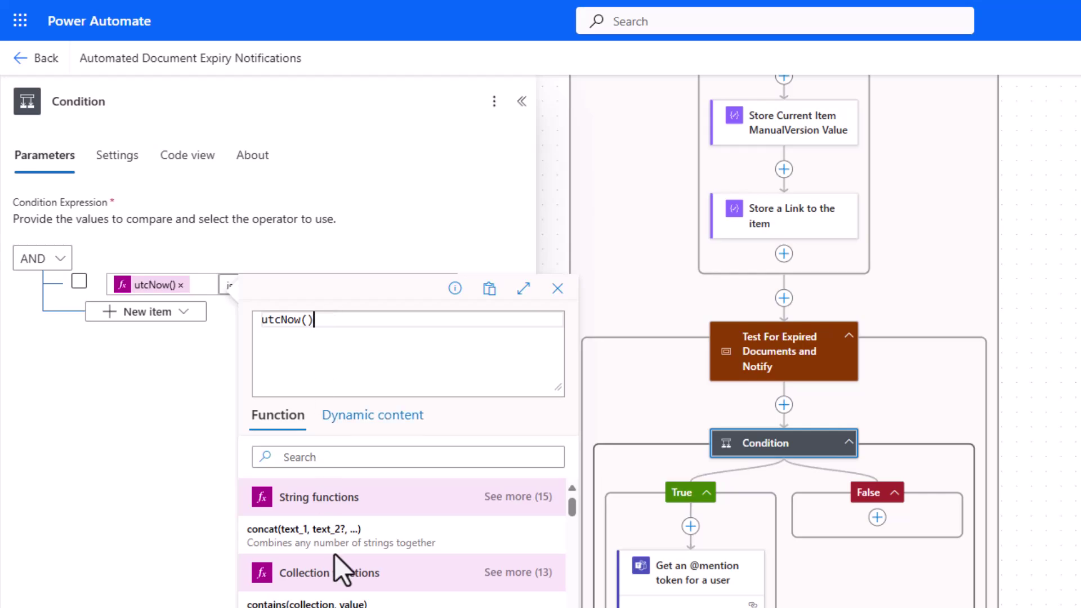
pyautogui.press('Escape')
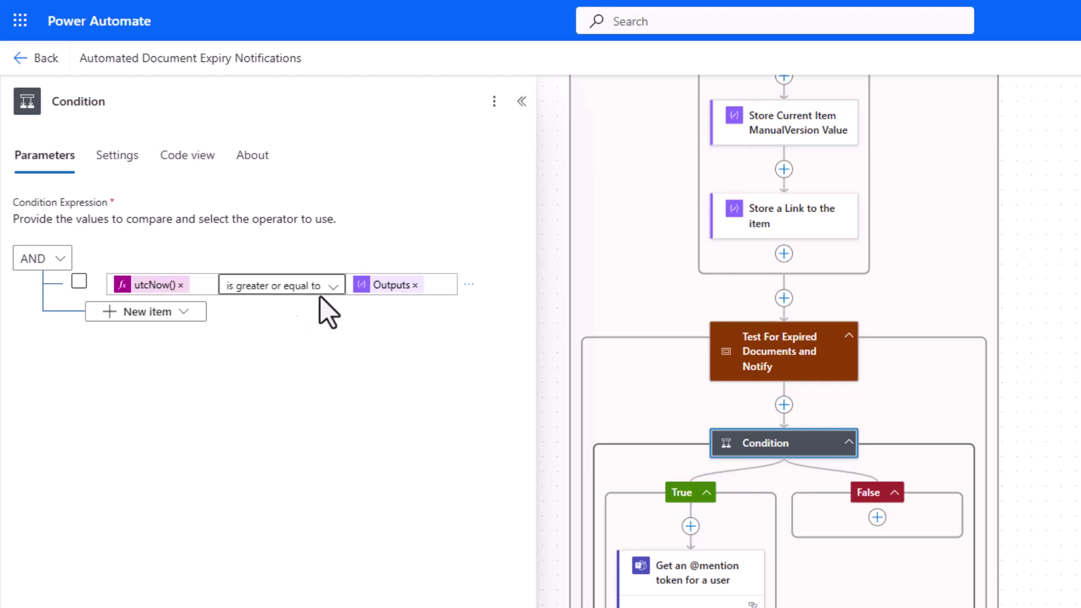
# Step: Keep 'is greater or equal to' and compare against Store Expiry Date For Current Item Outputs
pyautogui.click(332, 287)
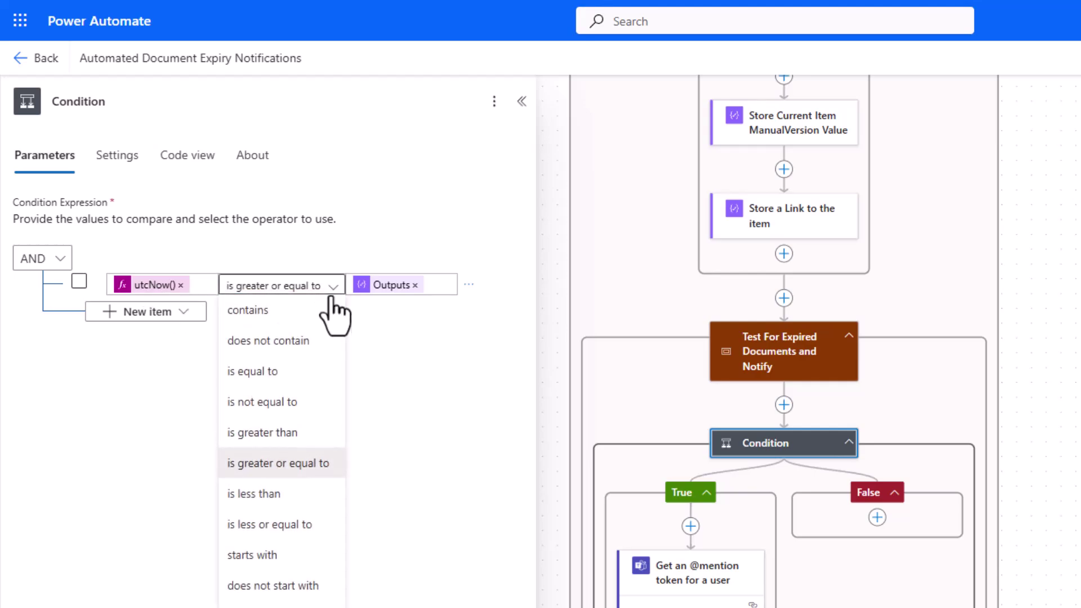
pyautogui.click(283, 468)
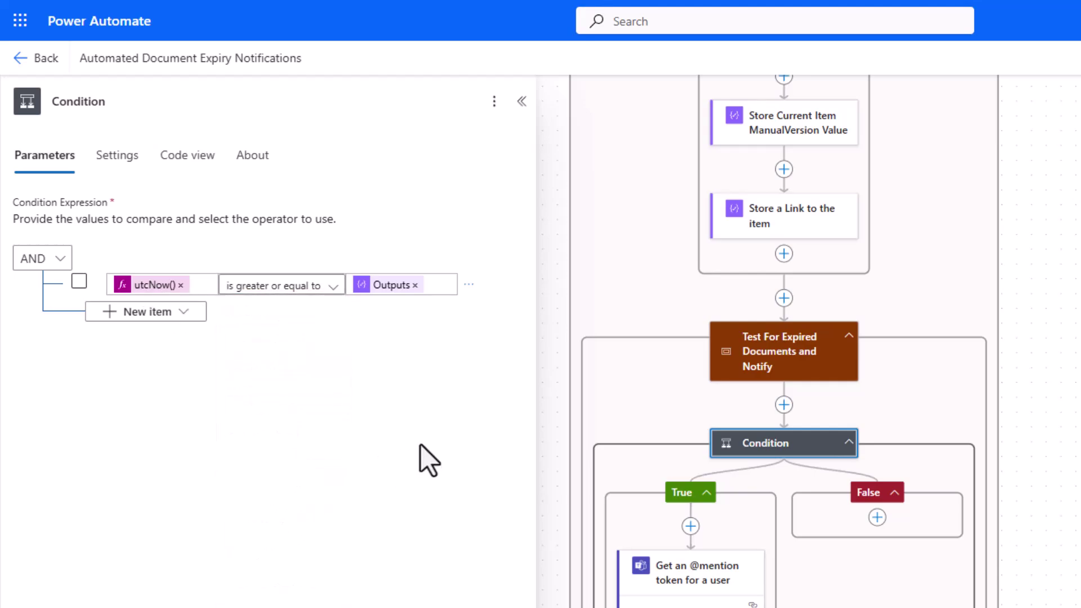
pyautogui.click(415, 285)
pyautogui.click(337, 278)
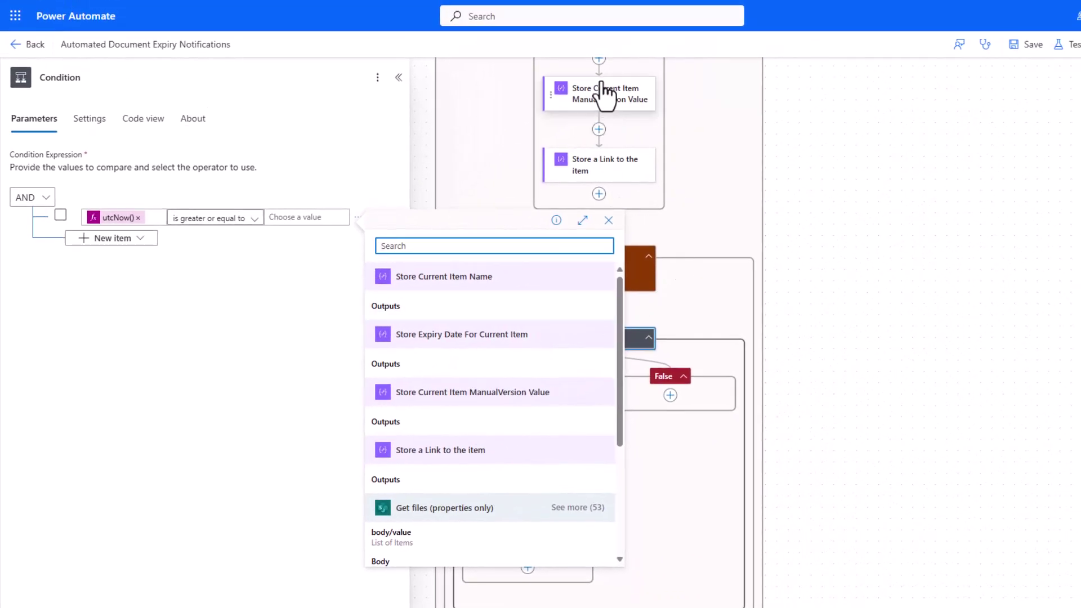
pyautogui.click(386, 365)
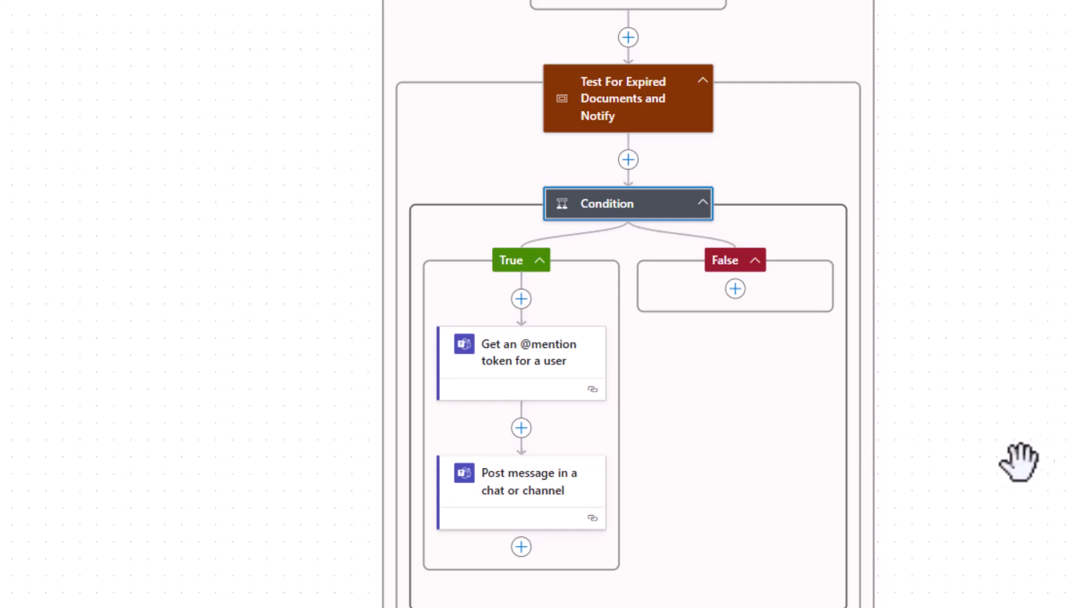
pyautogui.scroll(1, 997, 471)
pyautogui.click(490, 352)
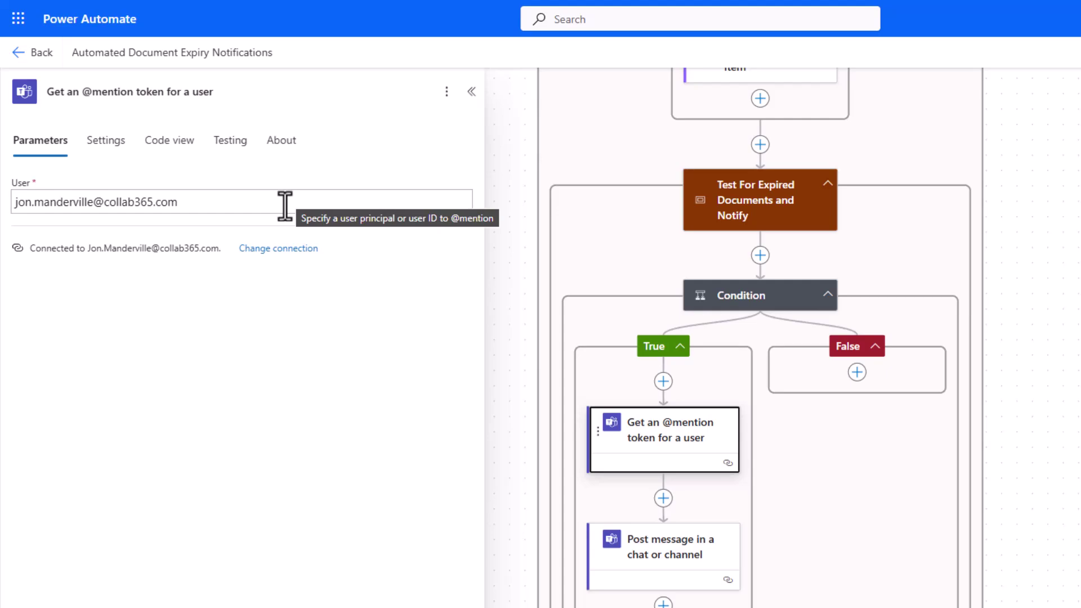
pyautogui.click(281, 208)
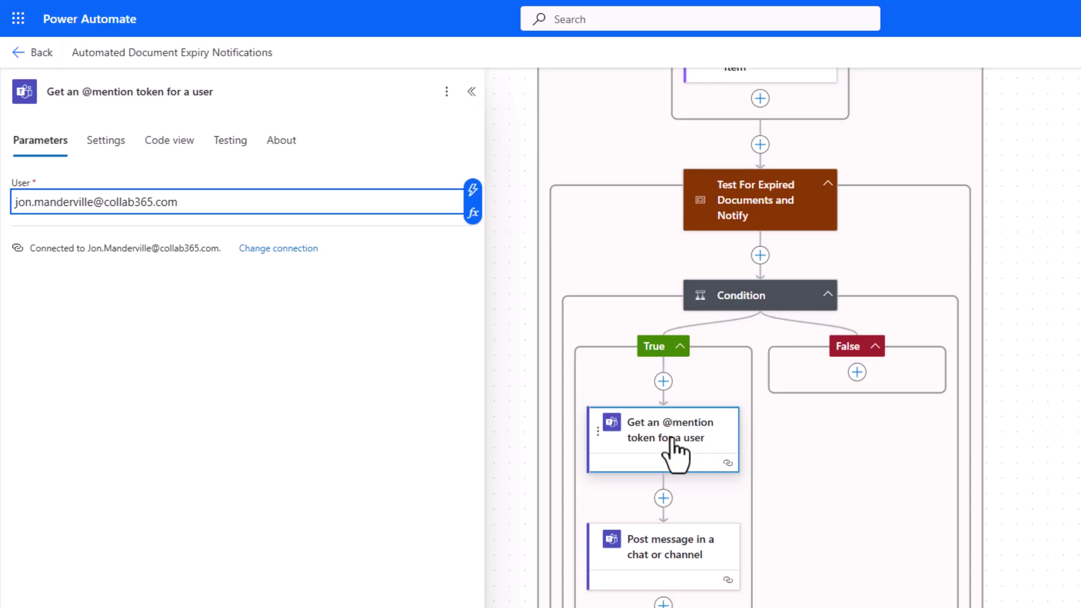
pyautogui.click(681, 555)
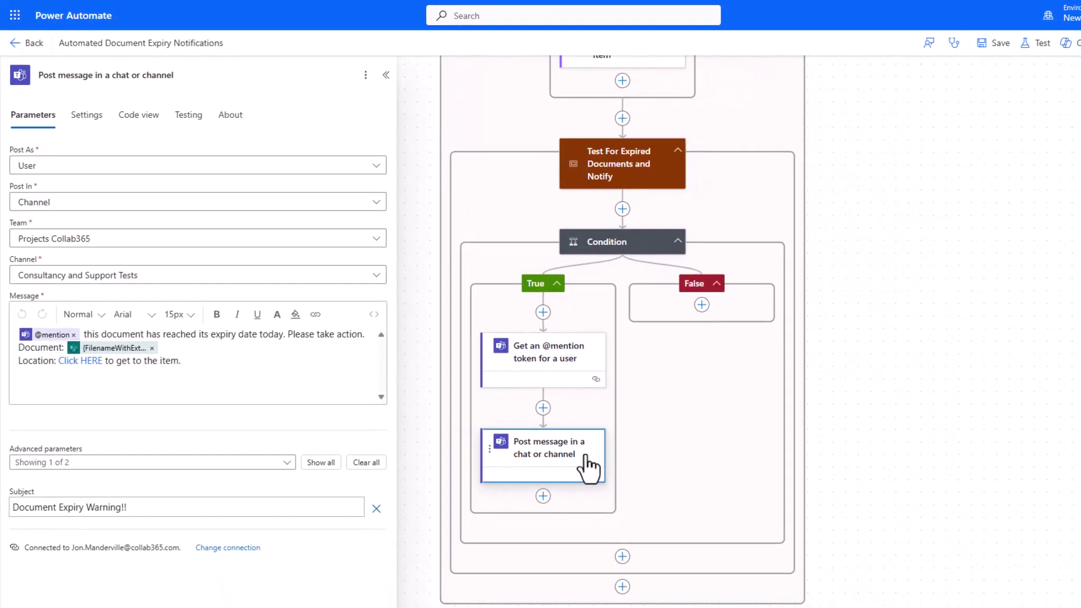
pyautogui.click(301, 174)
pyautogui.click(113, 229)
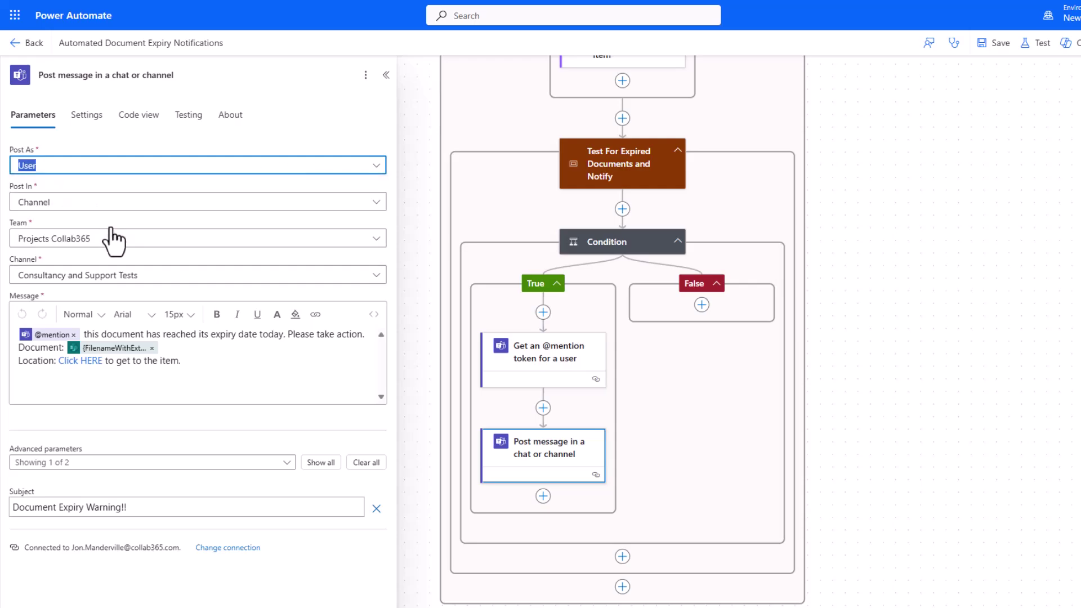
pyautogui.click(120, 204)
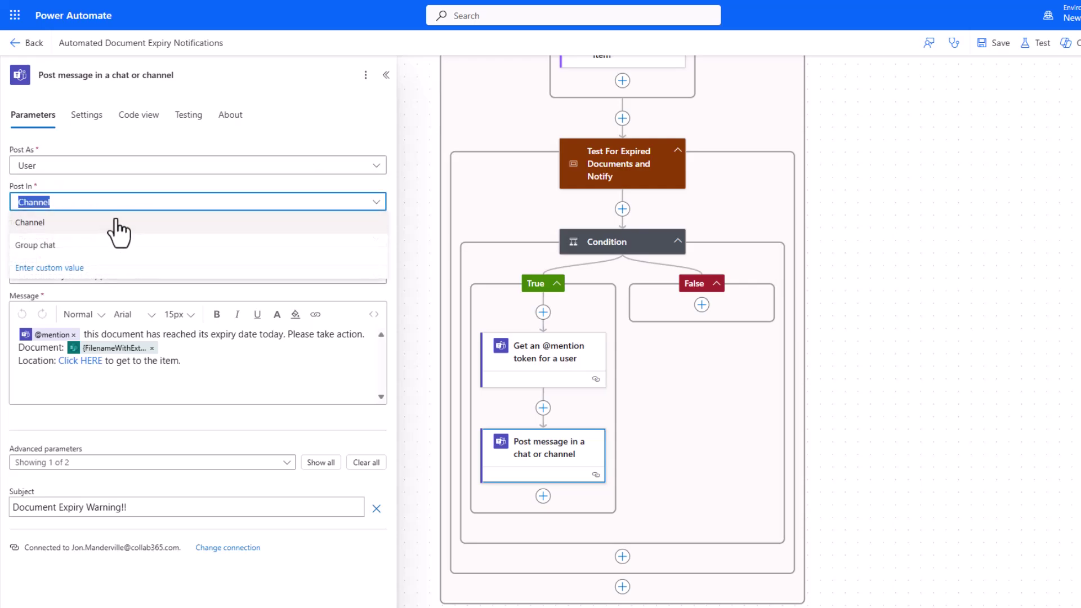
pyautogui.click(115, 221)
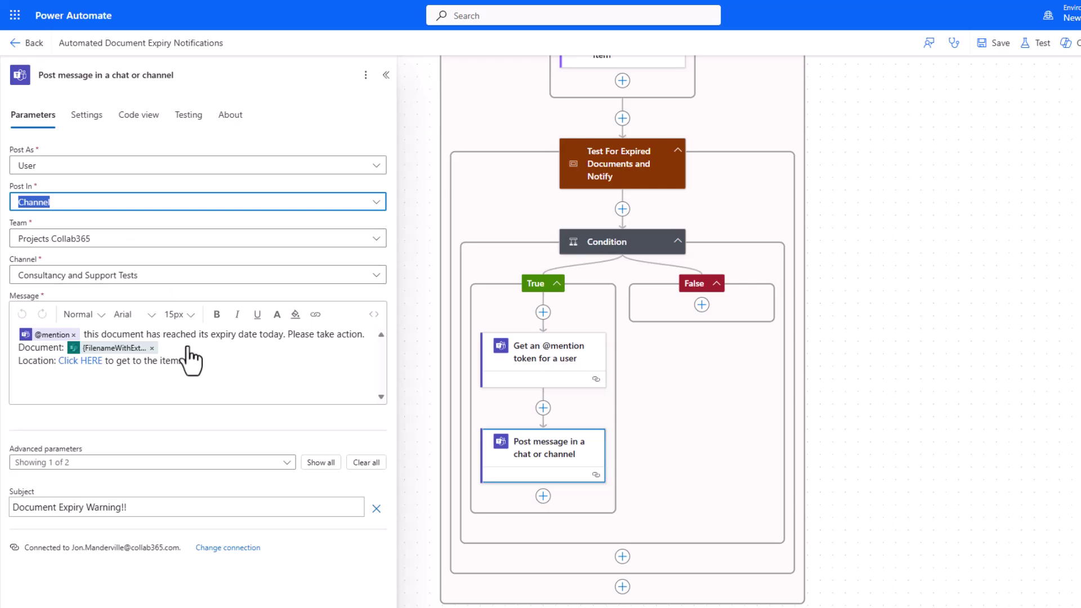
pyautogui.click(230, 369)
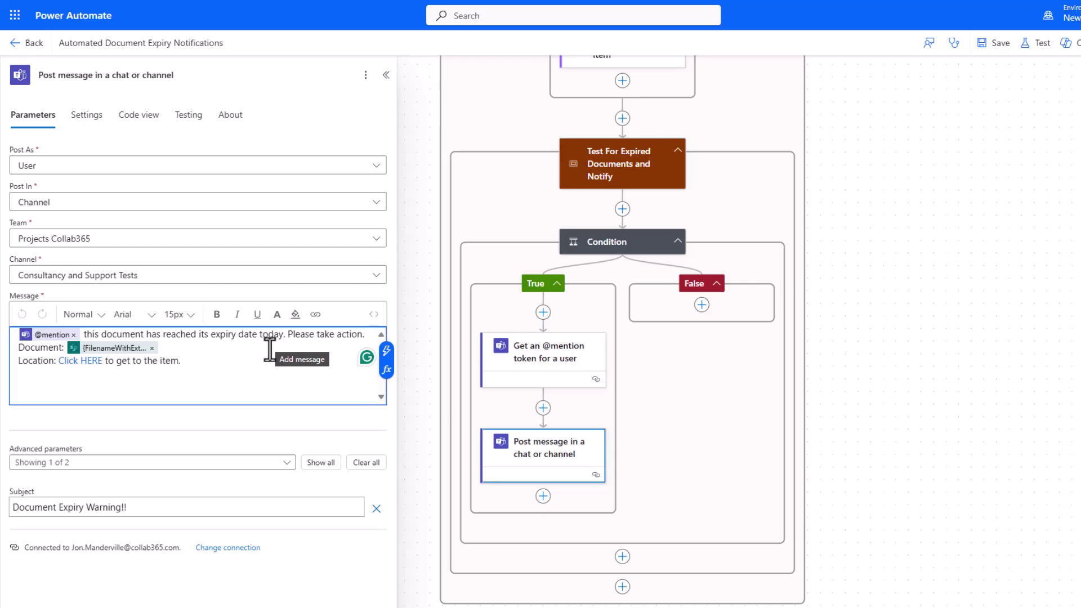
# Step: Insert a stored Outputs token on the Document line and remove the FilenameWithExt token
pyautogui.click(174, 350)
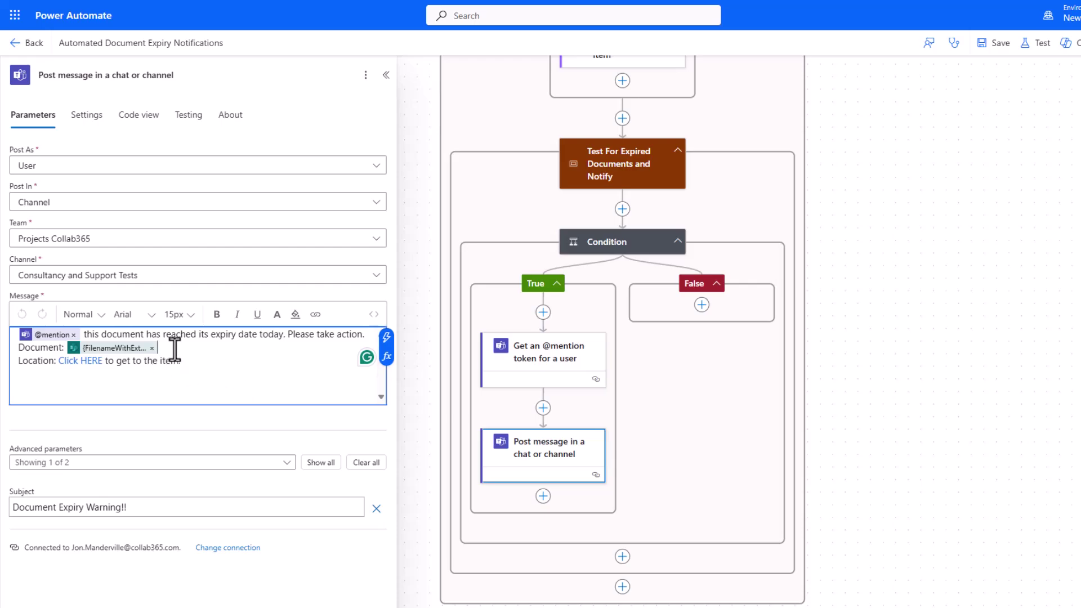
pyautogui.click(386, 338)
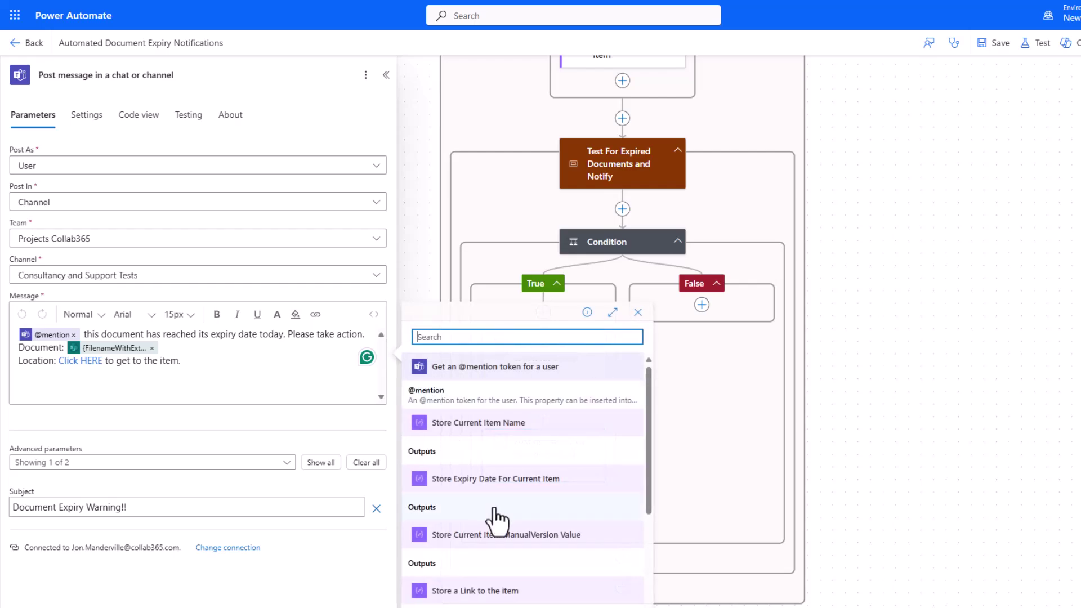
pyautogui.scroll(-4, 495, 518)
pyautogui.click(597, 409)
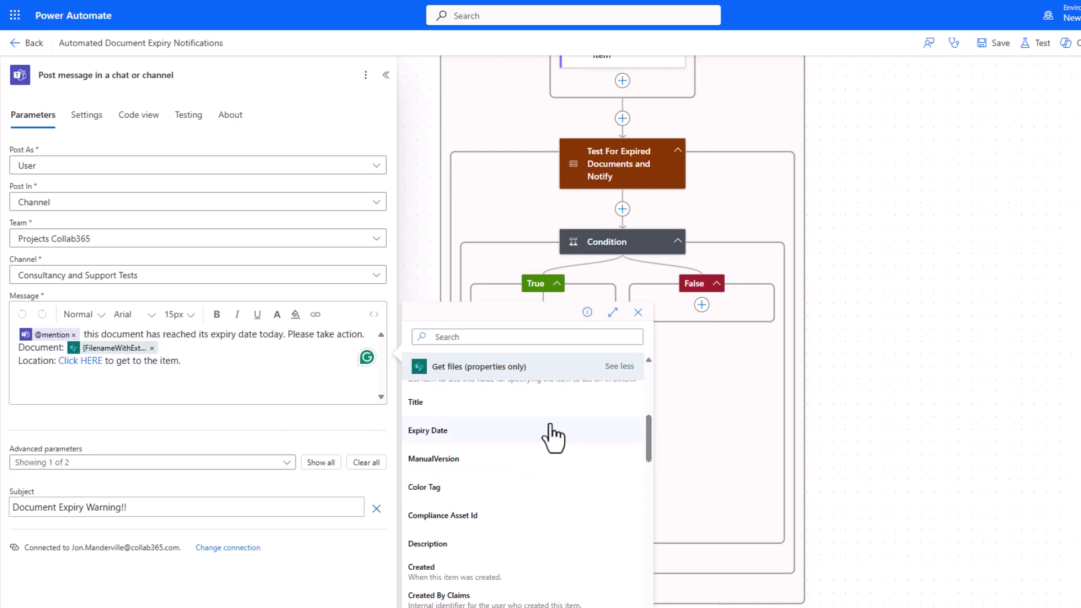
pyautogui.scroll(5, 549, 433)
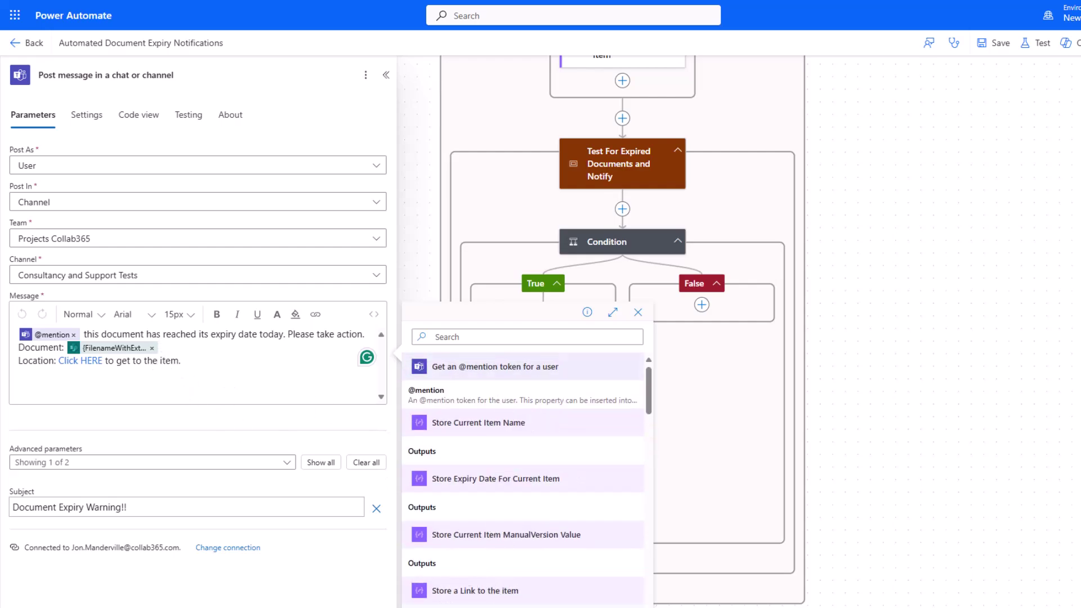
pyautogui.click(216, 380)
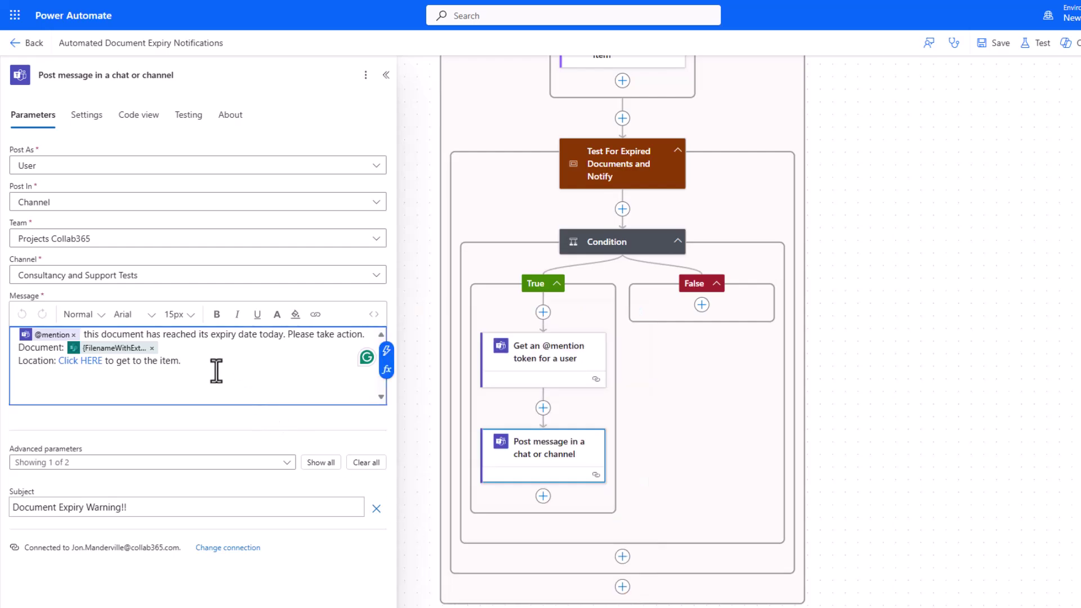
pyautogui.click(386, 337)
pyautogui.scroll(-3, 451, 507)
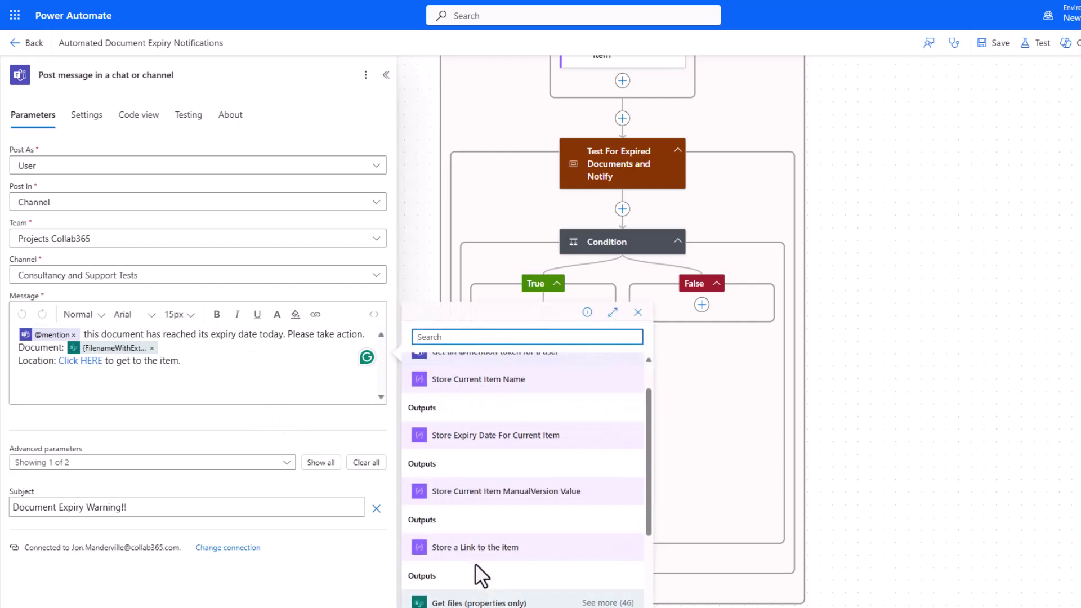
pyautogui.click(432, 503)
pyautogui.click(152, 348)
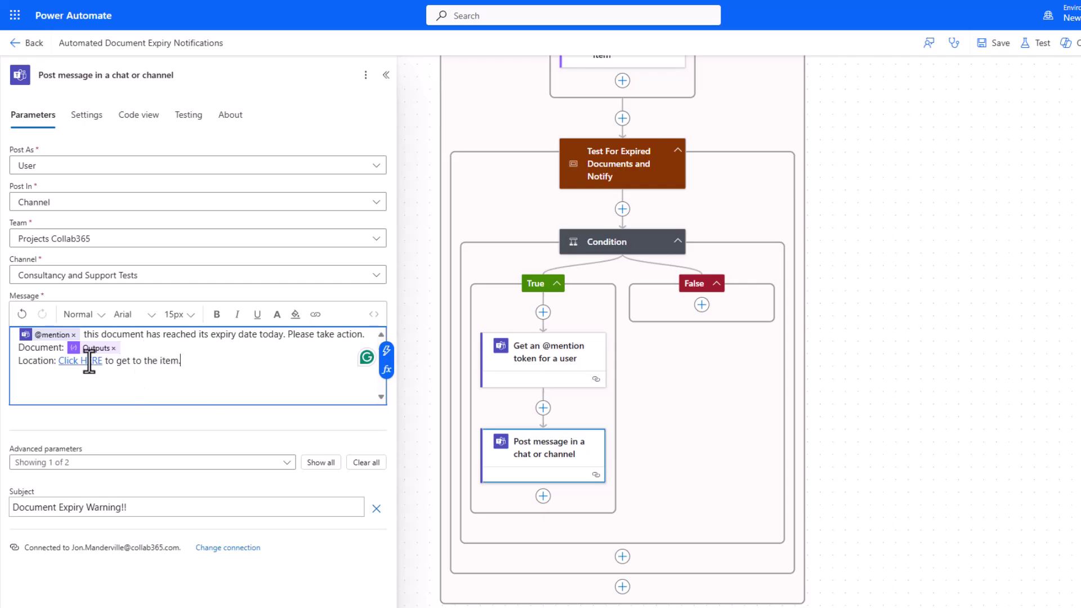
# Step: Check the Click HERE link target and review the Subject text
pyautogui.moveTo(101, 365); pyautogui.dragTo(58, 364)
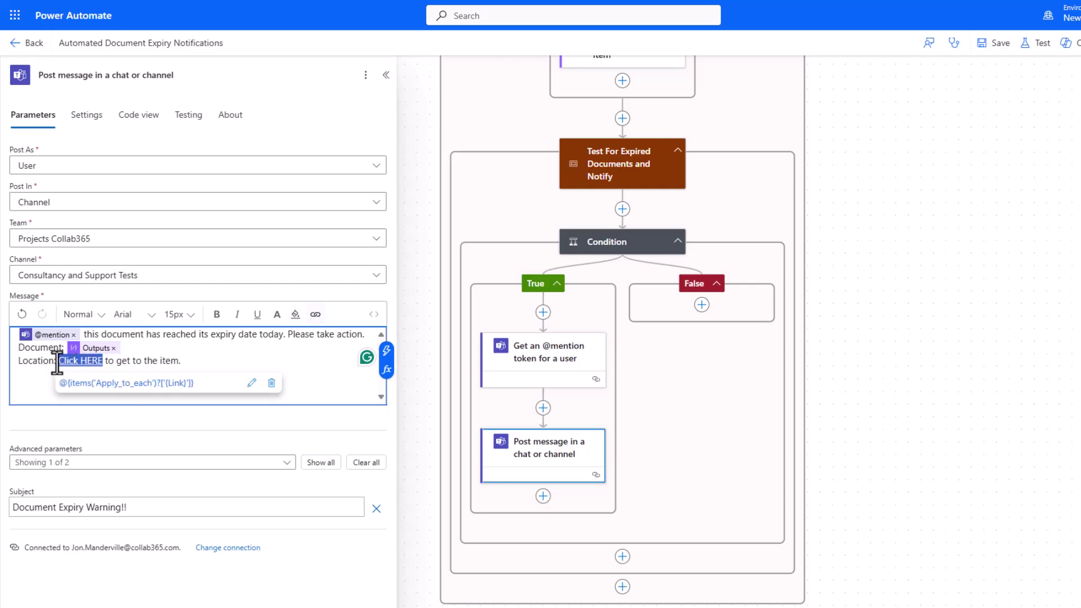
pyautogui.click(236, 365)
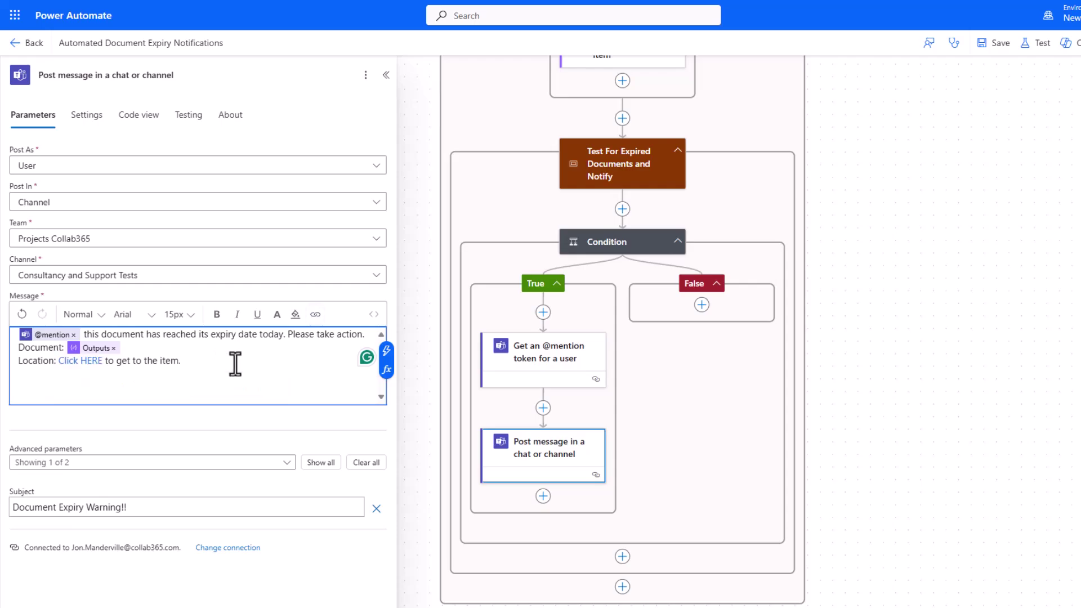
pyautogui.tripleClick(159, 507)
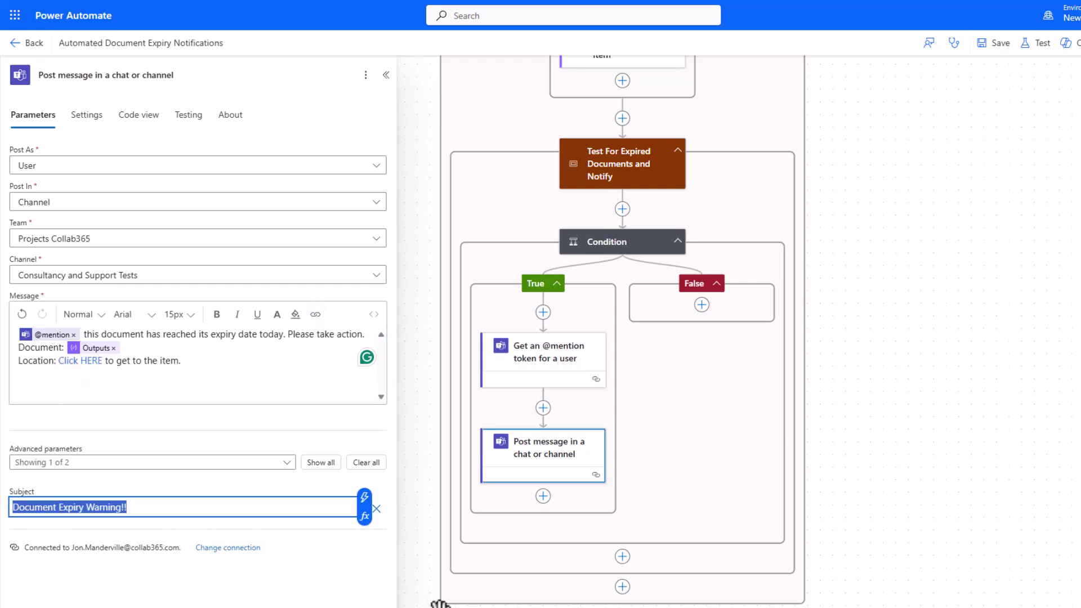
pyautogui.moveTo(440, 604); pyautogui.dragTo(438, 601)
pyautogui.scroll(5, 1026, 470)
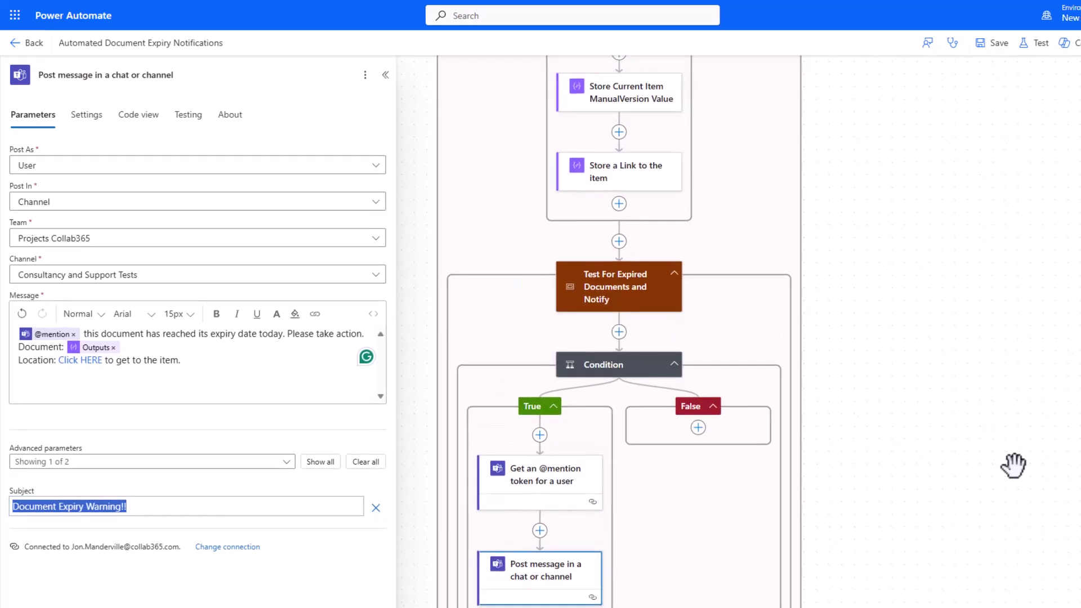
pyautogui.scroll(2, 895, 417)
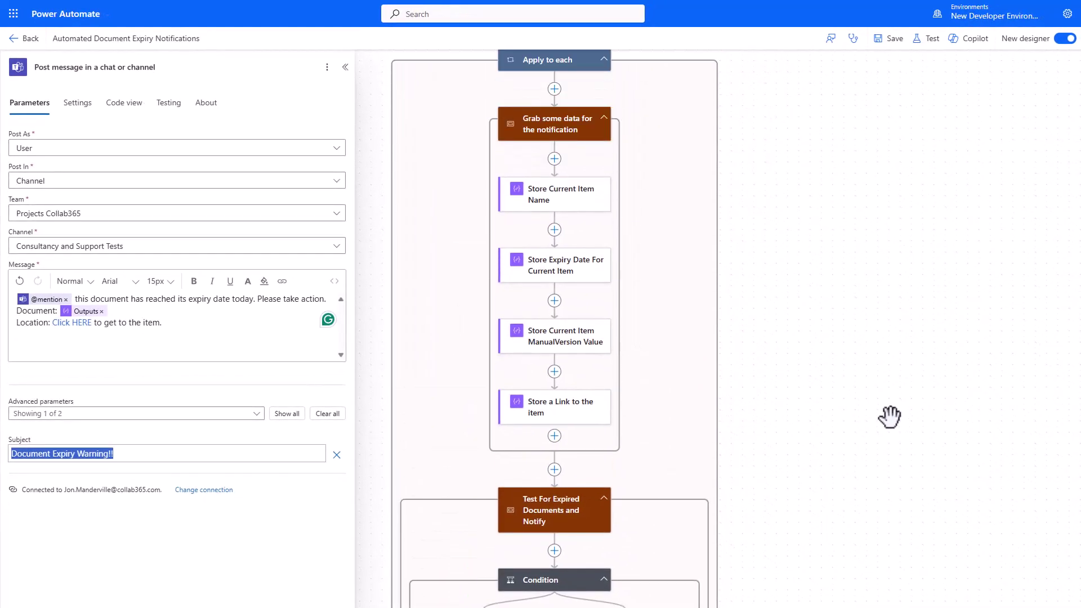
pyautogui.scroll(5, 890, 416)
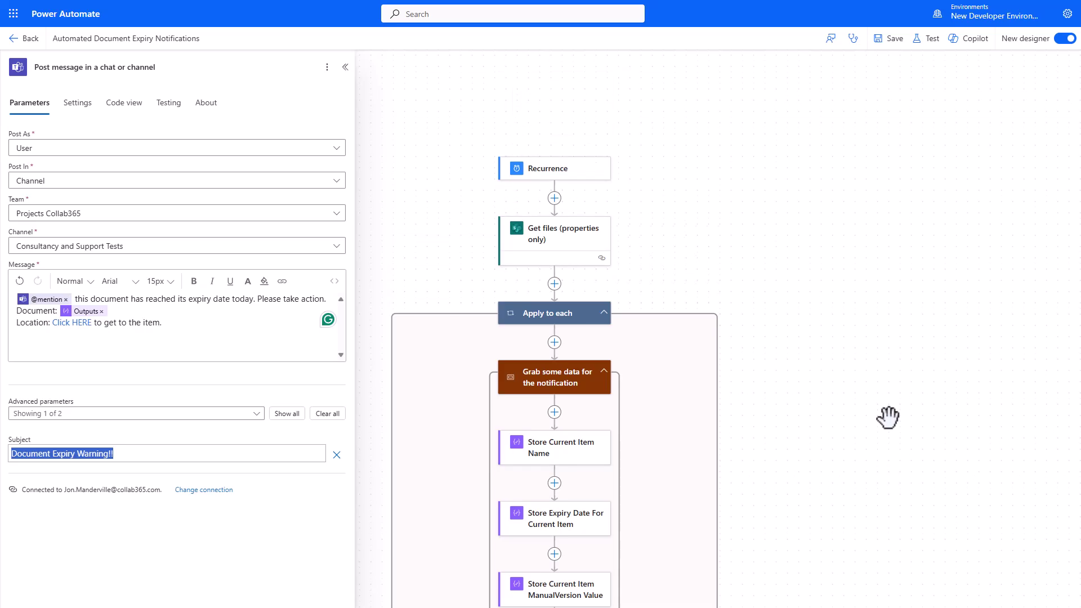
pyautogui.scroll(-1, 888, 417)
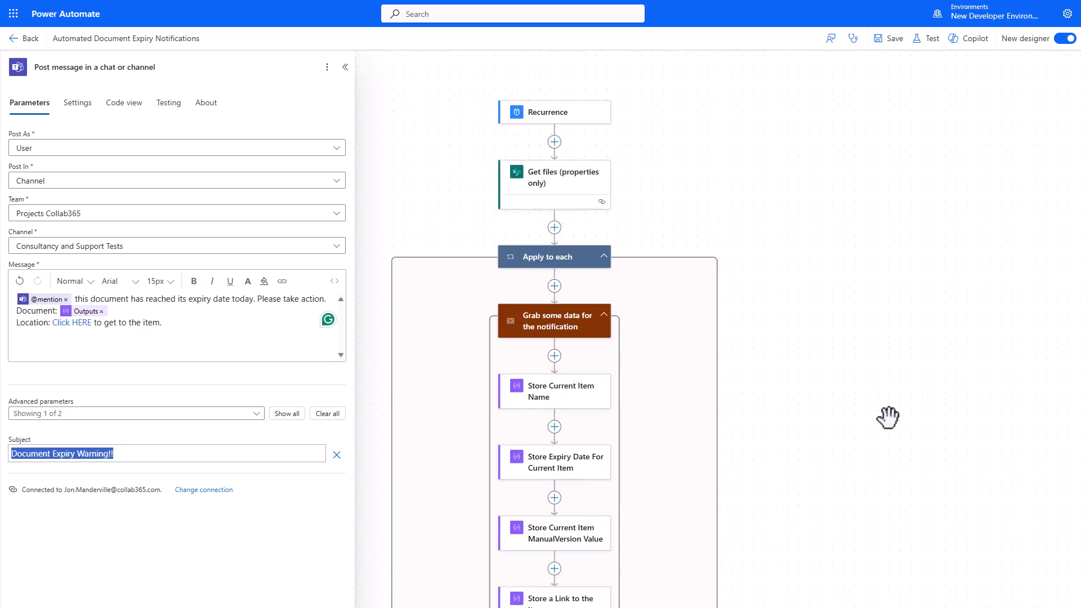
pyautogui.scroll(-2, 888, 417)
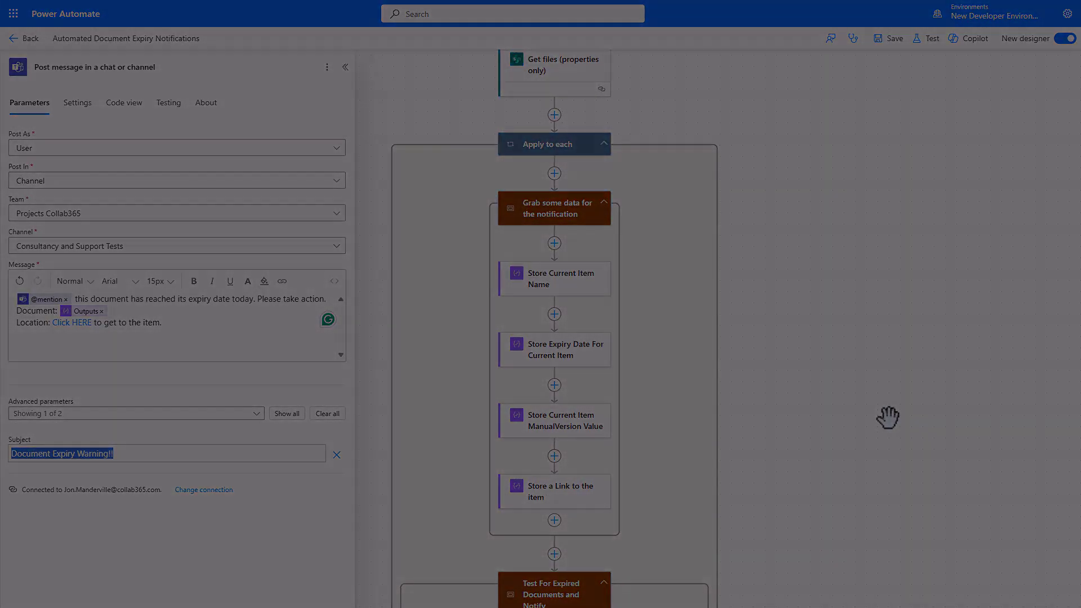